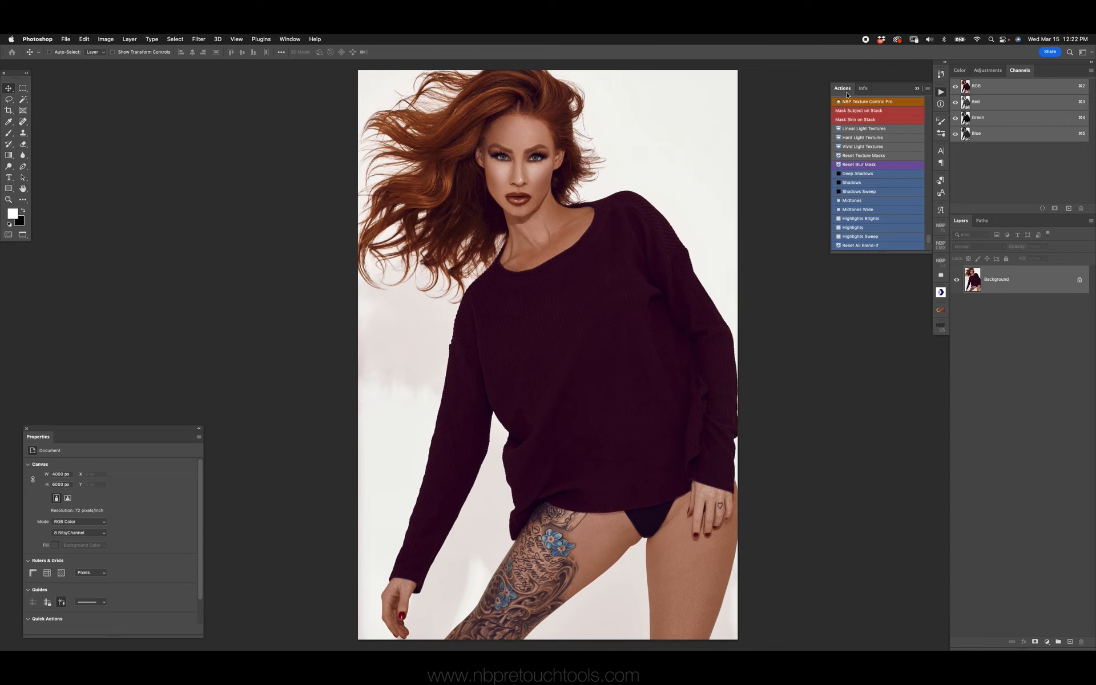
left_click(928, 89)
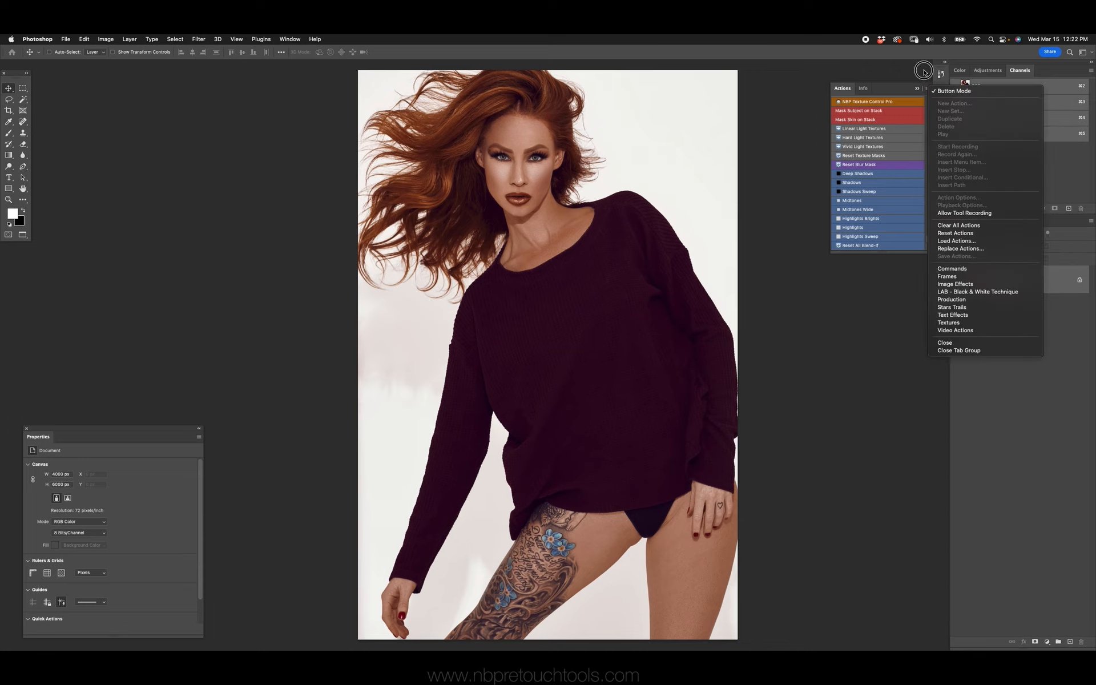
left_click(821, 87)
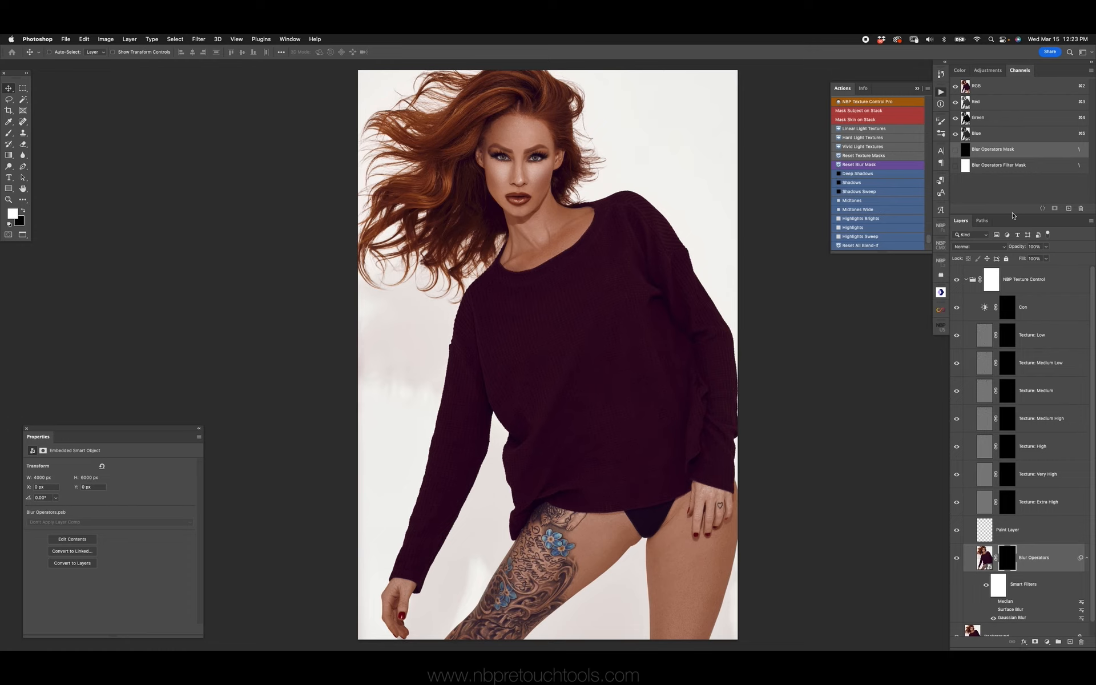
Enlarge the Layers panel so the whole NBP Texture Control stack fits, and look through its texture layers
left_click_drag(1016, 215, 1016, 197)
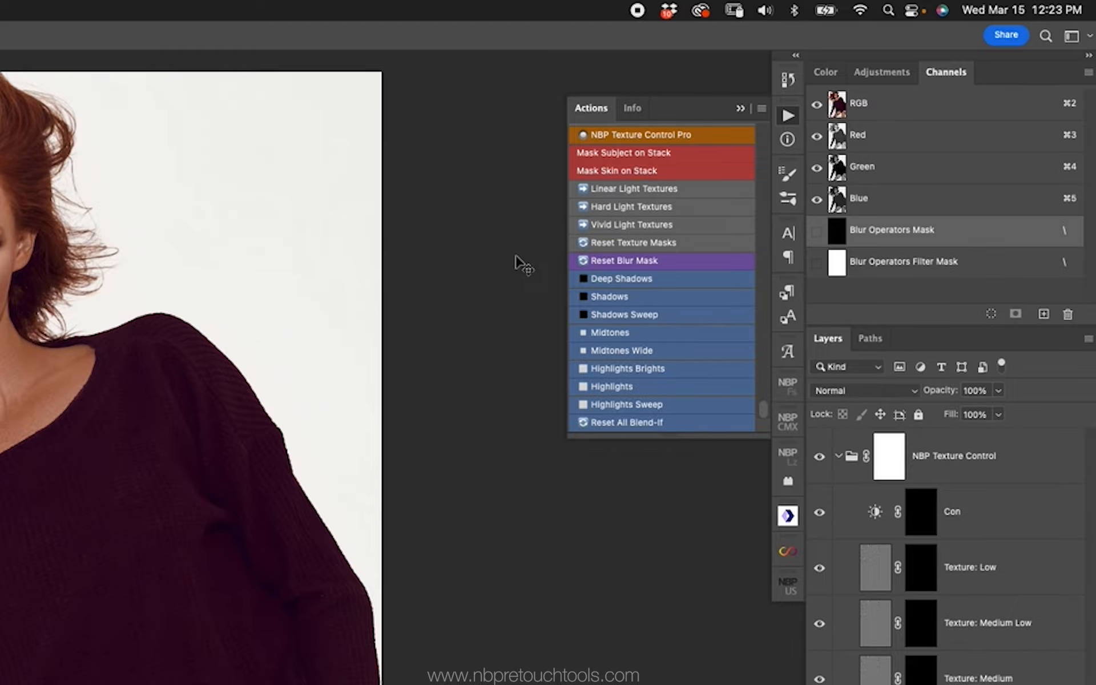
left_click(993, 627)
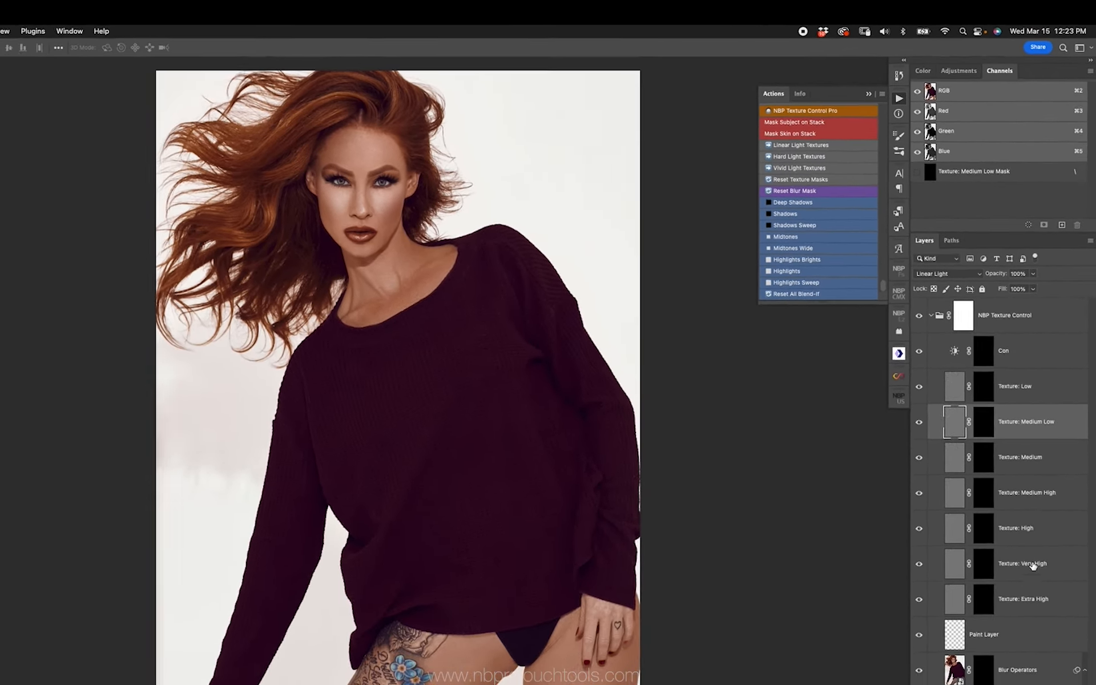
left_click(1033, 536)
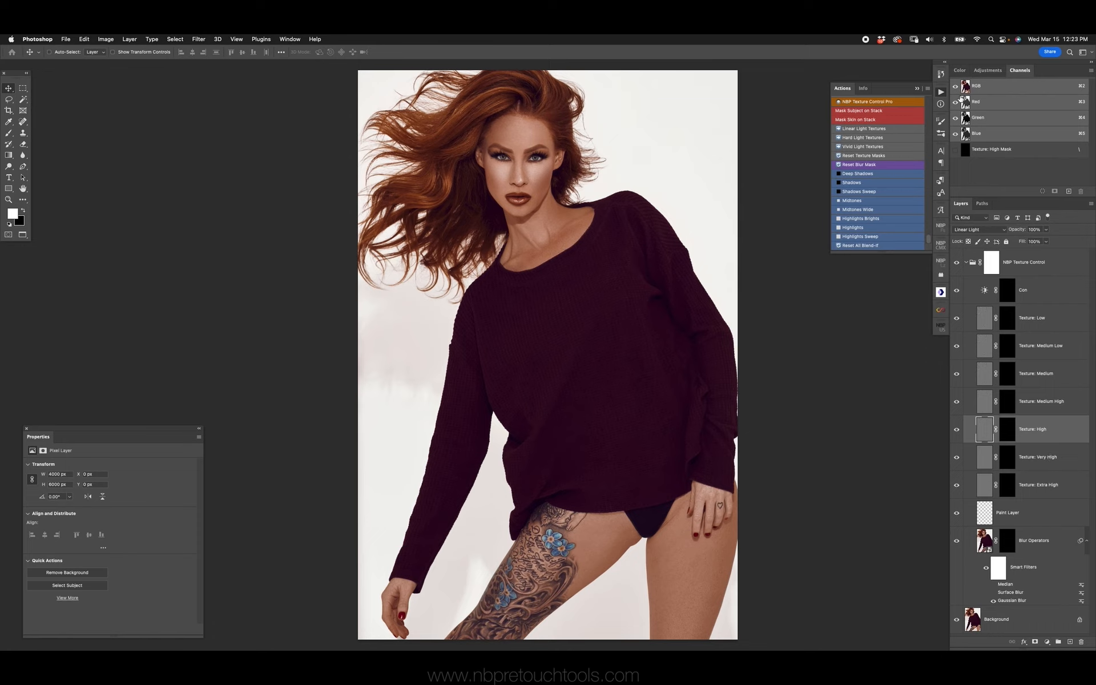
Try the Mask Subject on Stack action on the NBP Texture Control group and reset the group mask to white
left_click(863, 111)
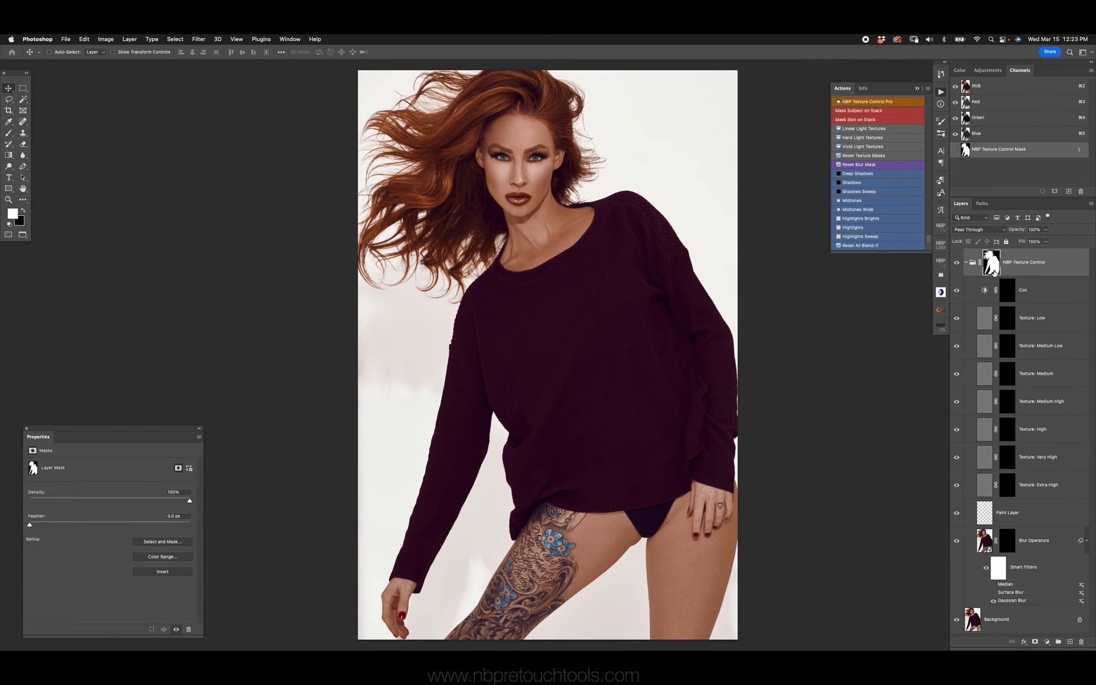
left_click(1007, 375)
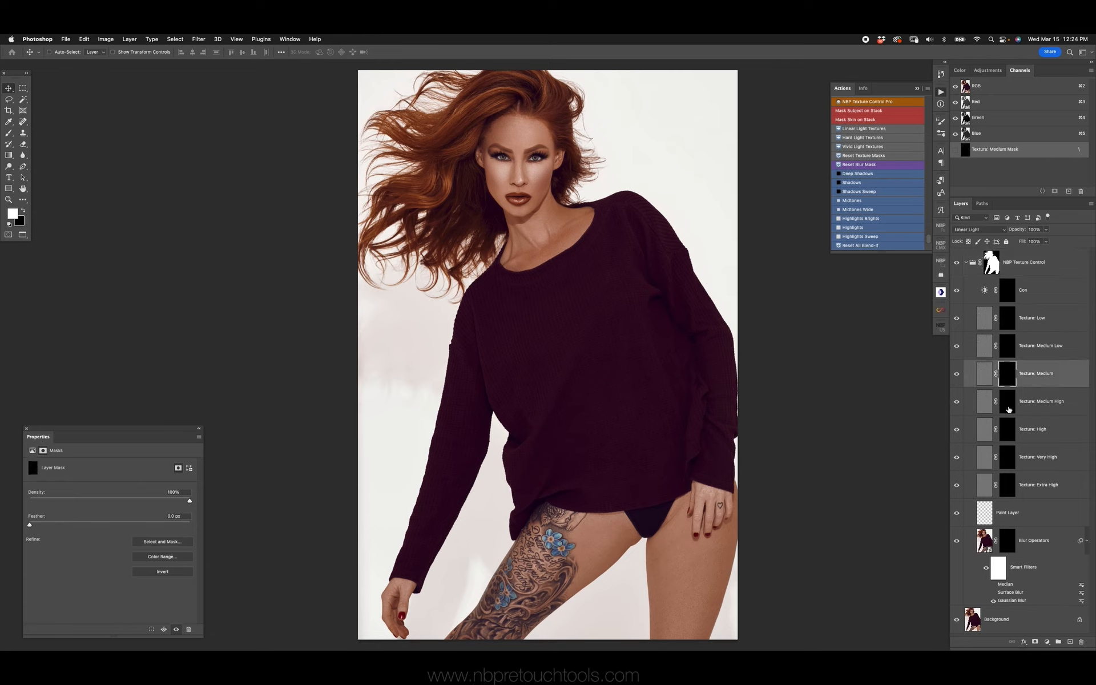
left_click(991, 265)
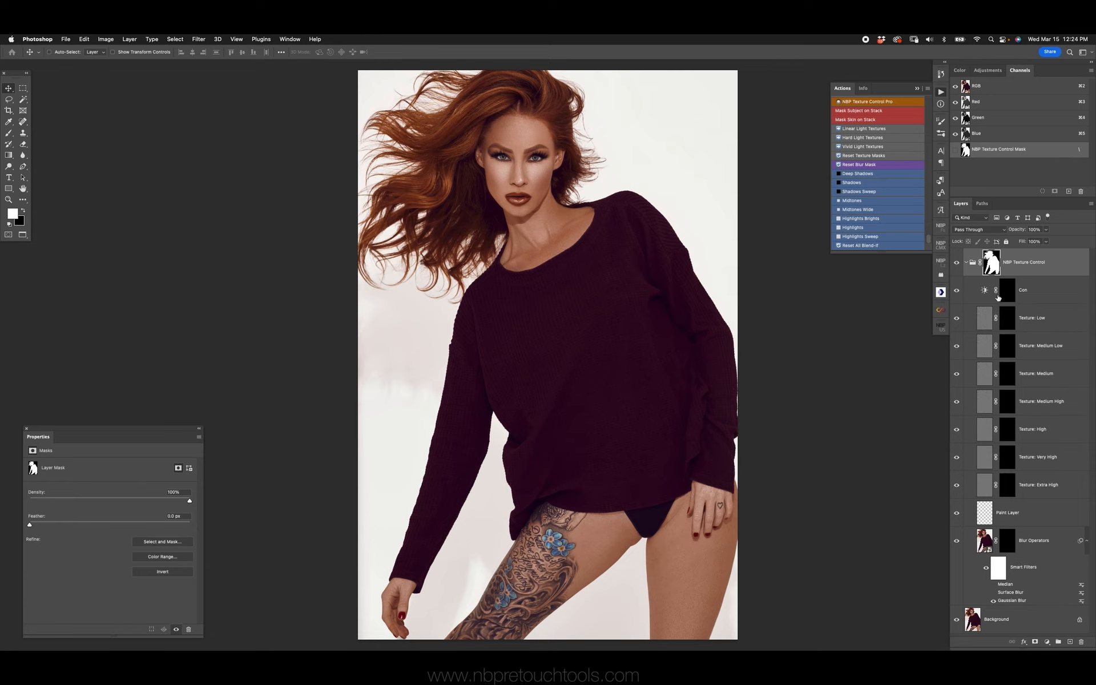
key("alt+BackSpace")
Try the Mask Skin on Stack action, inspecting the NBP Texture Control group mask before refilling it with white
left_click(1019, 328)
left_click(1031, 457)
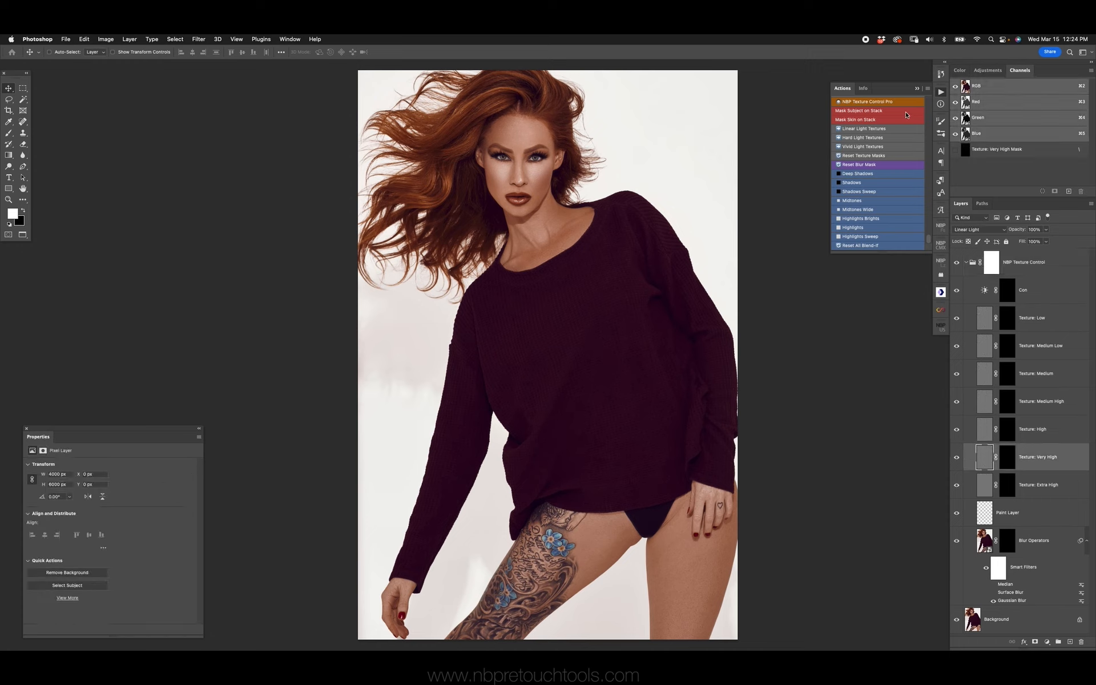
left_click(851, 119)
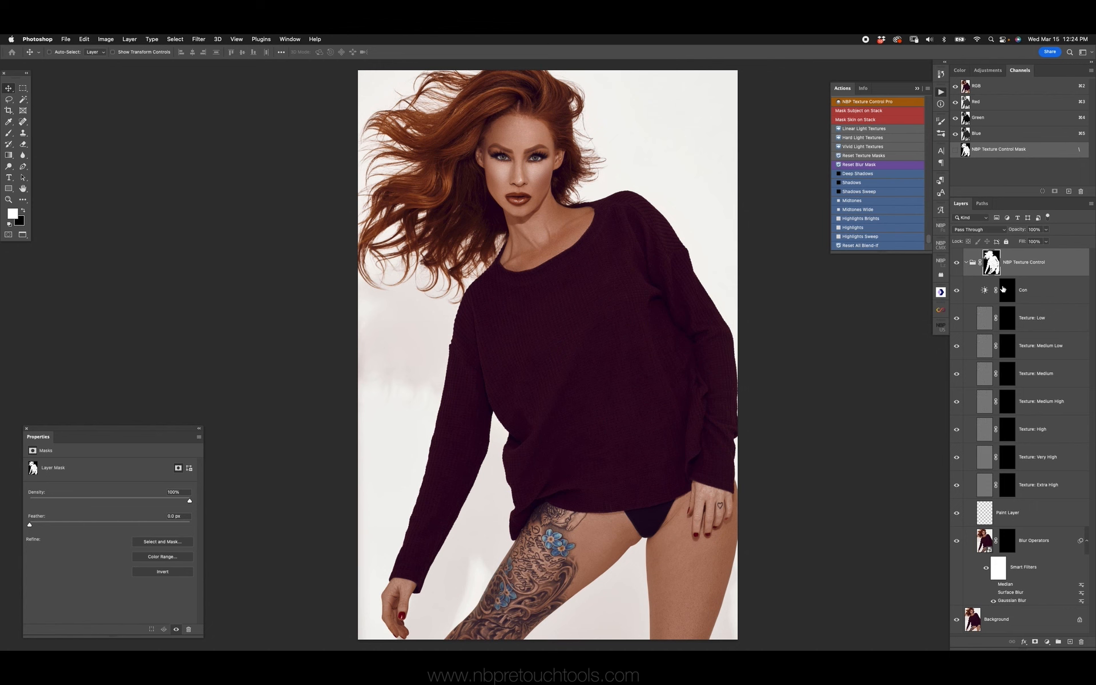
left_click(992, 264, "alt")
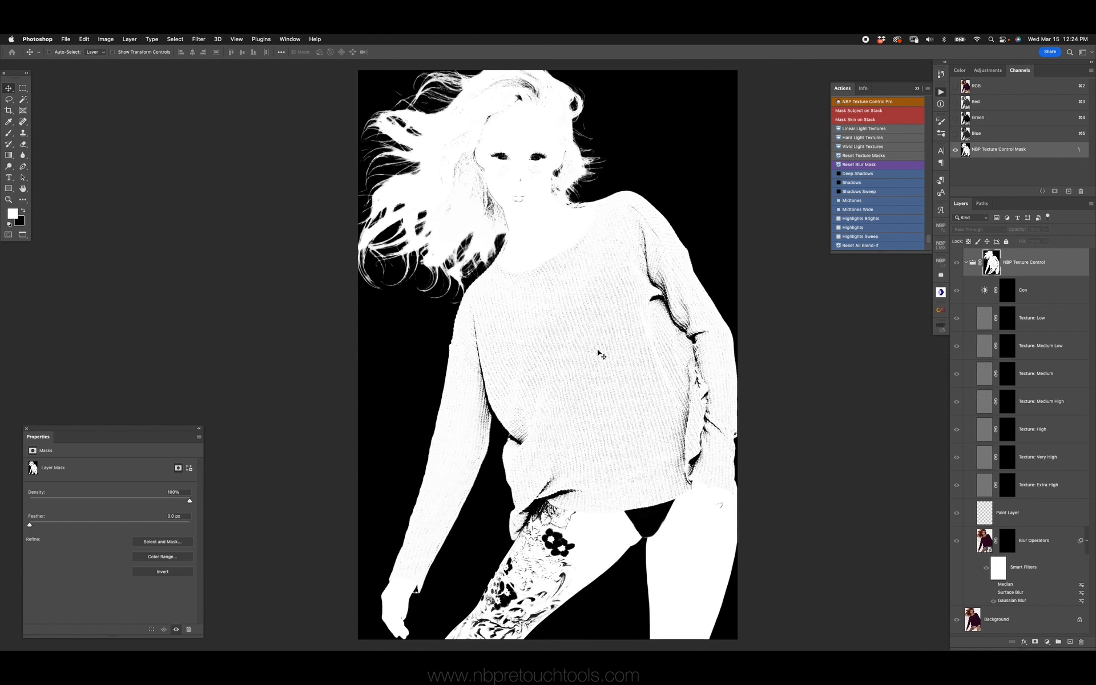
left_click(992, 264, "alt")
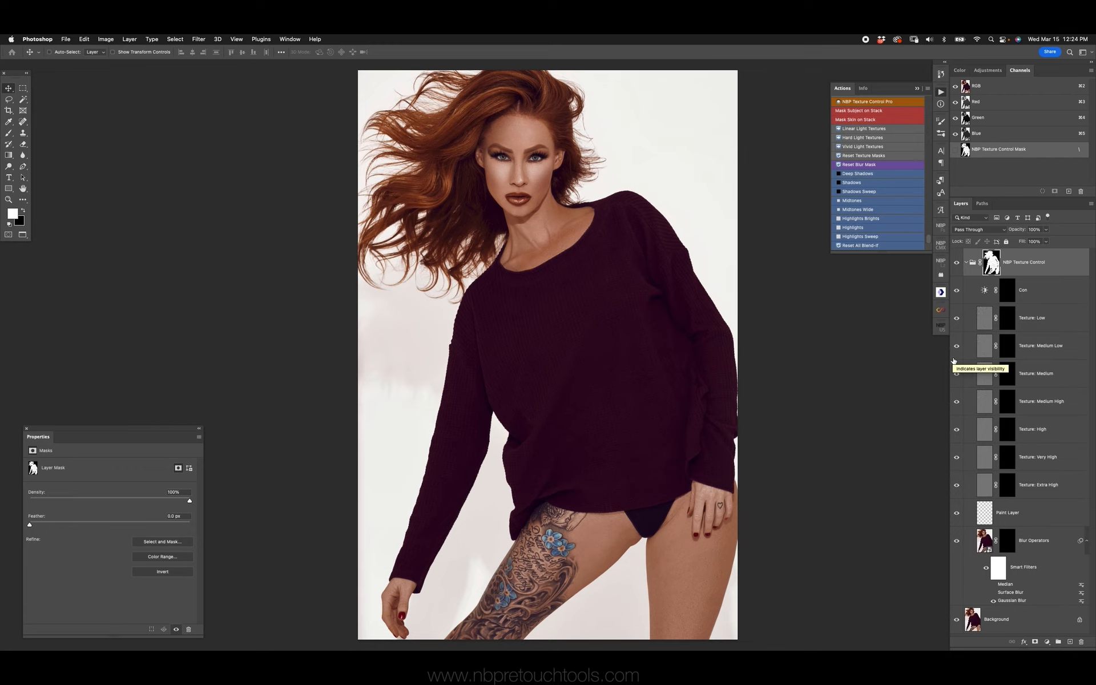
key("alt+BackSpace")
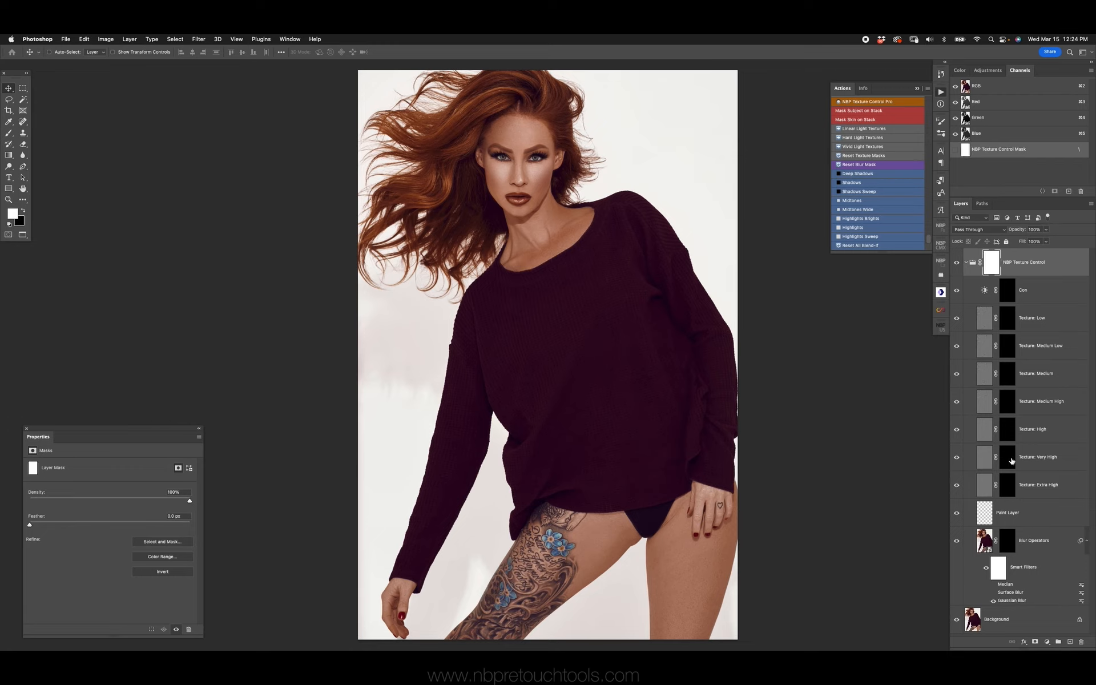
Paint white on the Blur Operators layer mask over the skin of the neck and upper chest
left_click(1005, 542)
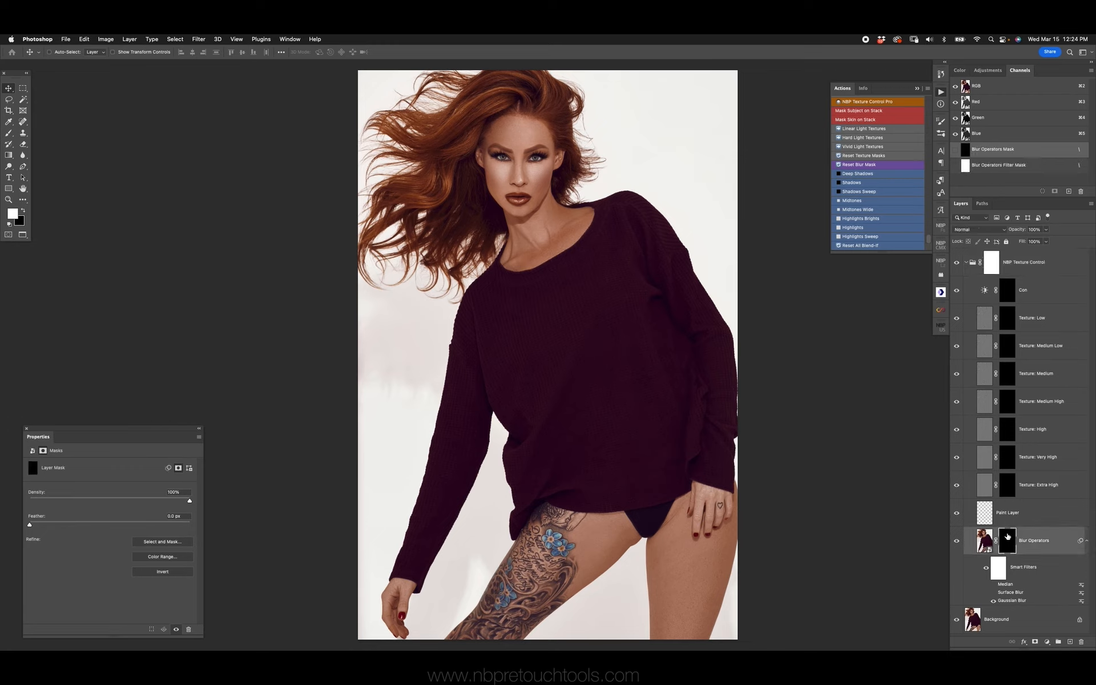
key("z")
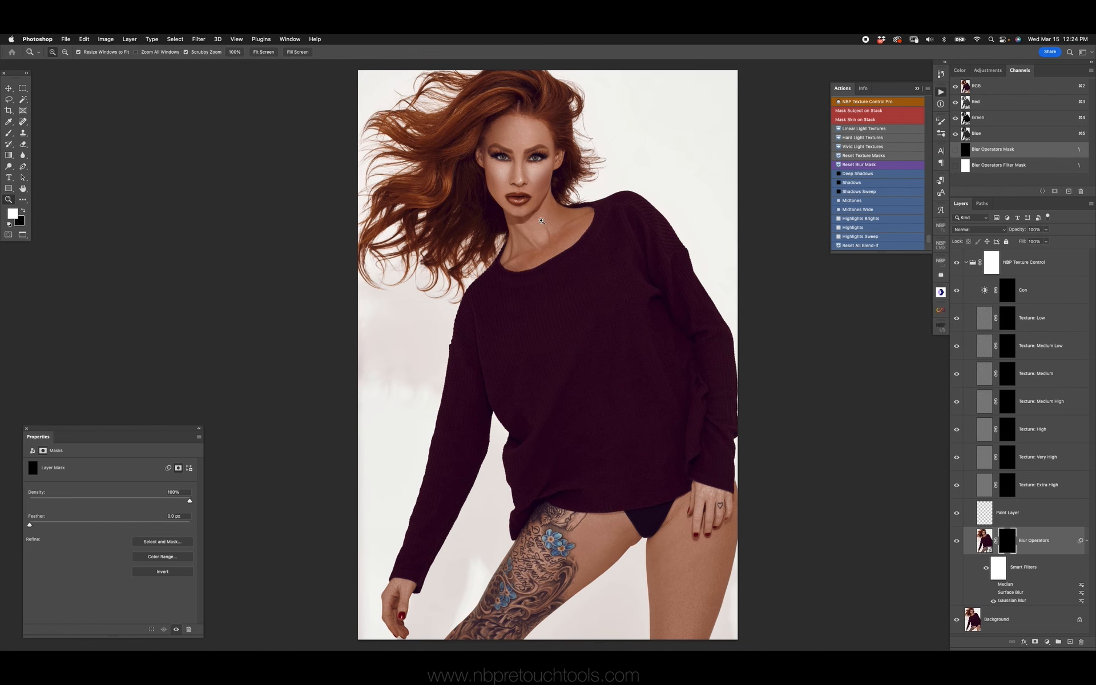
left_click(536, 172)
left_click_drag(535, 171, 540, 297)
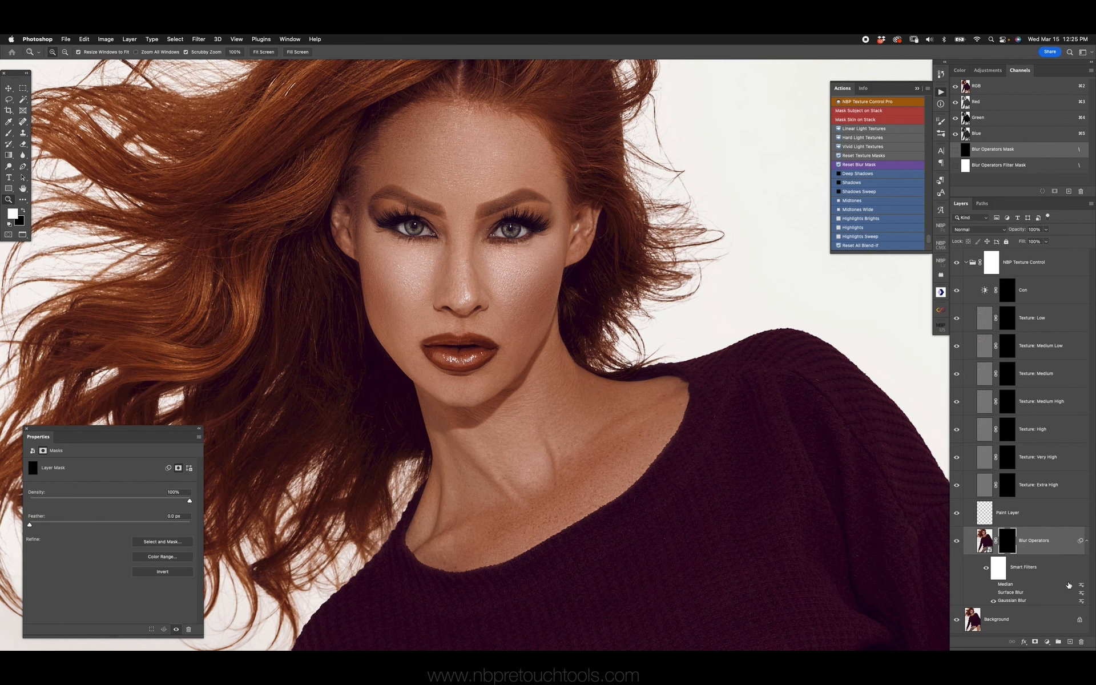
left_click(986, 543)
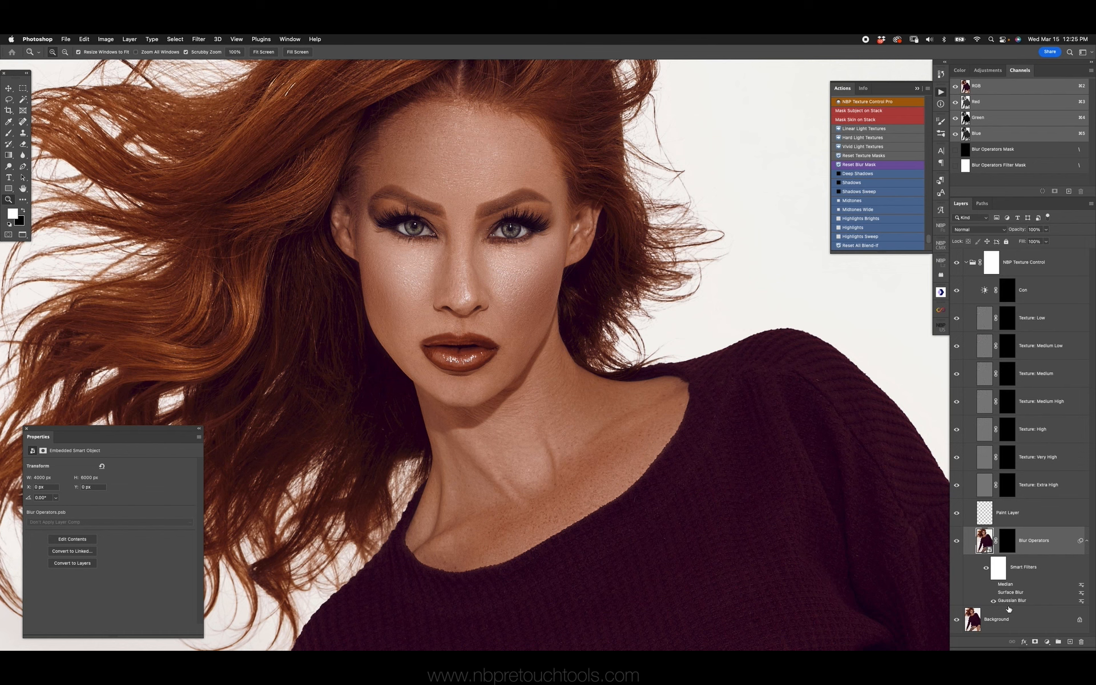
left_click(1007, 540)
key("b")
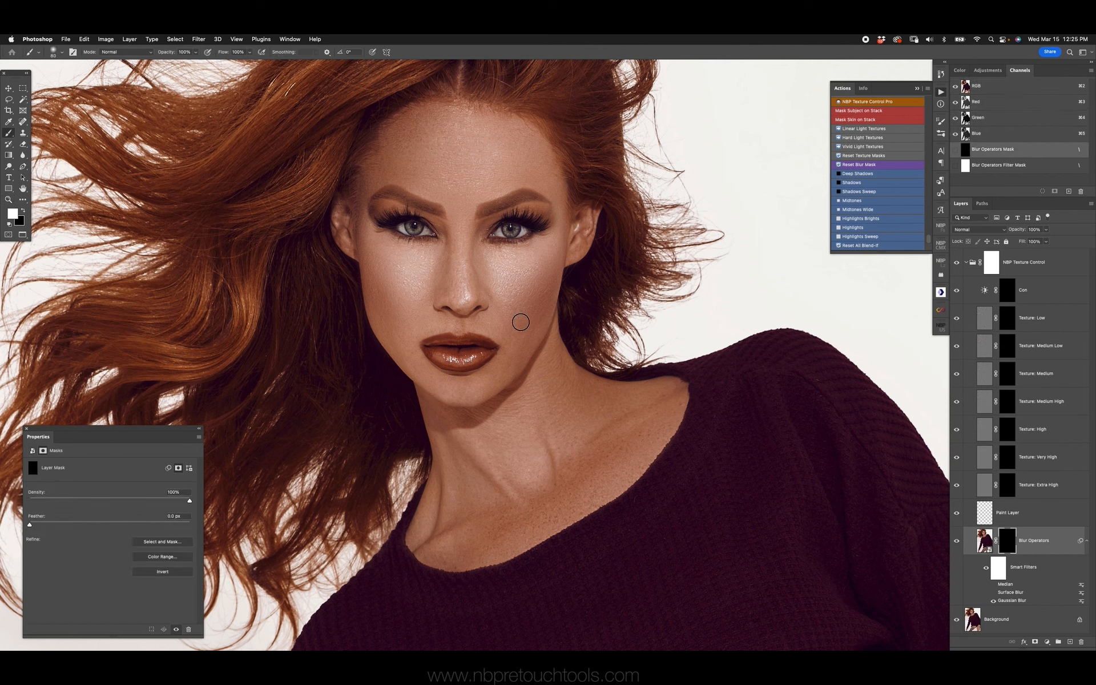
mouse_move(542, 379)
left_mouse_down()
mouse_move(509, 437)
mouse_move(563, 427)
mouse_move(544, 455)
mouse_move(457, 417)
mouse_move(439, 523)
mouse_move(499, 523)
mouse_move(646, 451)
mouse_move(626, 471)
mouse_move(624, 446)
mouse_move(645, 403)
mouse_move(587, 393)
mouse_move(675, 397)
mouse_move(515, 523)
mouse_move(508, 488)
mouse_move(459, 502)
mouse_move(451, 483)
mouse_move(427, 527)
mouse_move(462, 566)
mouse_move(655, 467)
mouse_move(685, 409)
mouse_move(615, 402)
mouse_move(537, 373)
mouse_move(565, 319)
mouse_move(476, 417)
left_mouse_up()
key("bracketleft")
key("bracketleft")
key("bracketleft")
mouse_move(423, 402)
left_mouse_down()
mouse_move(438, 472)
mouse_move(414, 553)
mouse_move(459, 577)
left_mouse_up()
key("]")
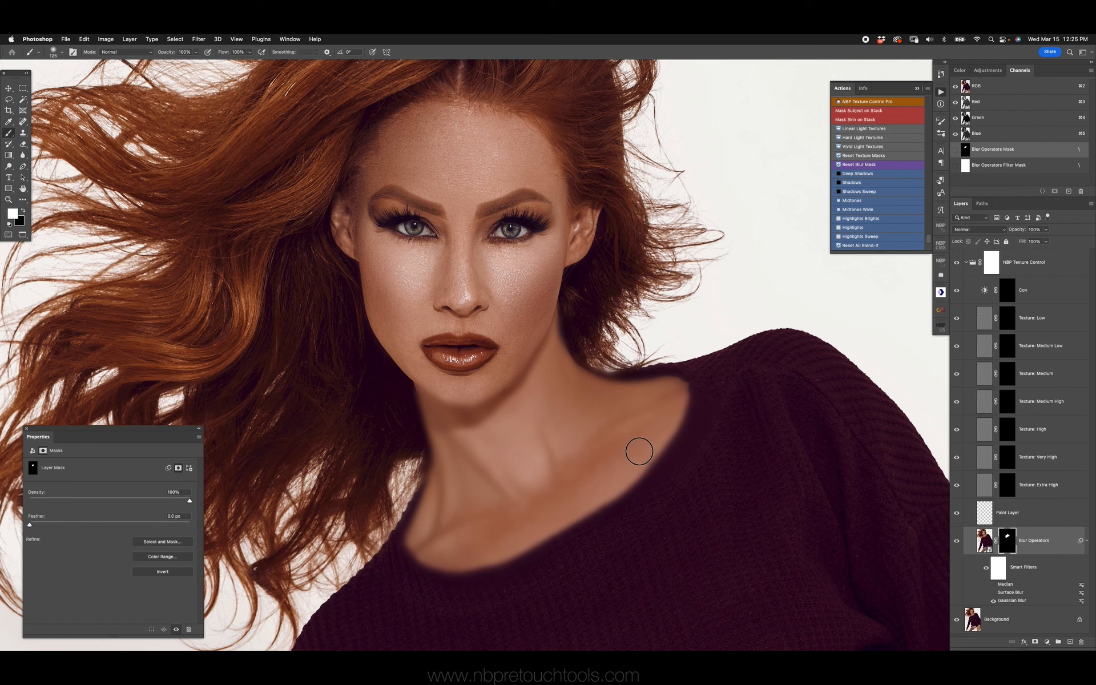
Replace the Gaussian Blur smart filter on Blur Operators with the Median filter at a radius of 15 pixels
left_click(994, 601)
left_click(994, 585)
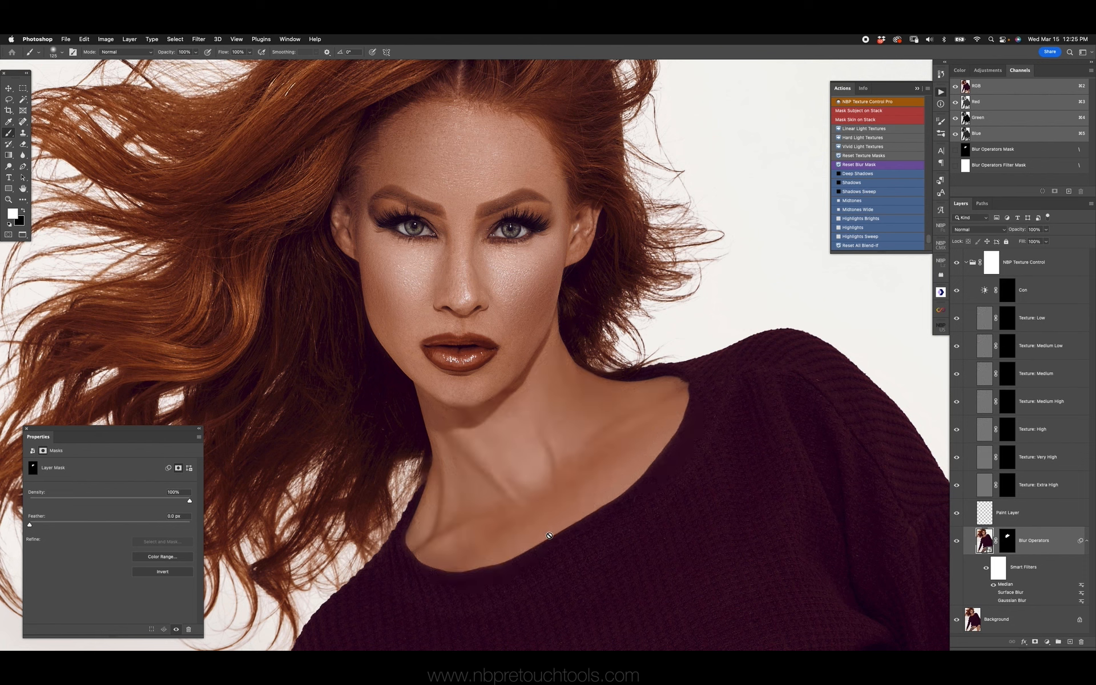
double_click(1007, 588)
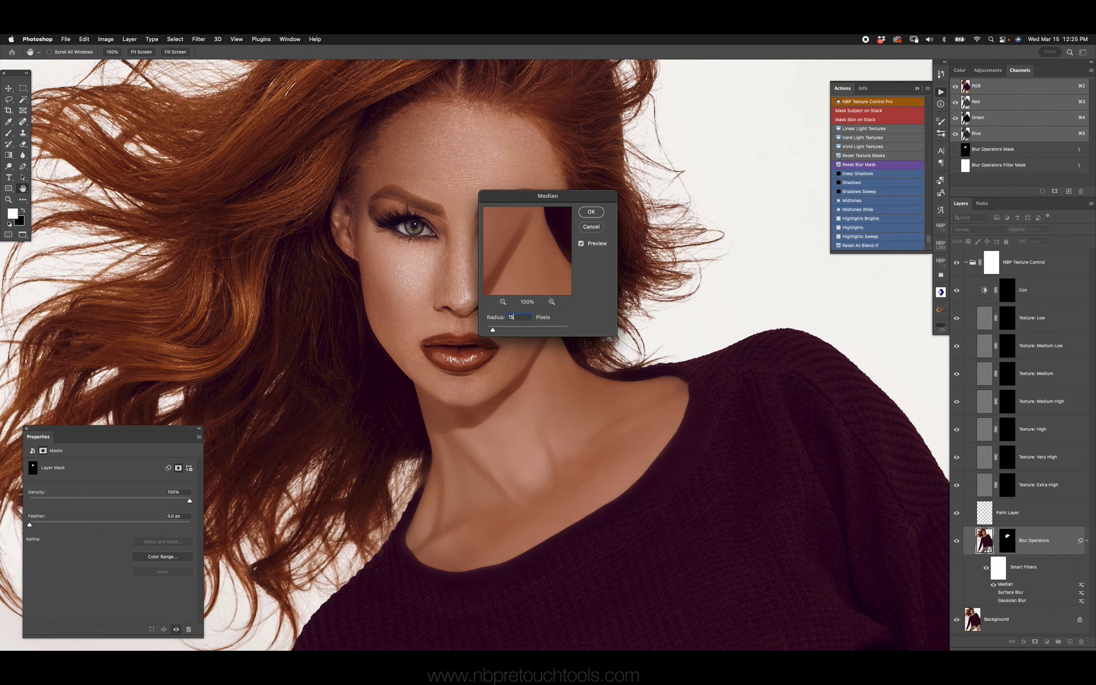
key("Return")
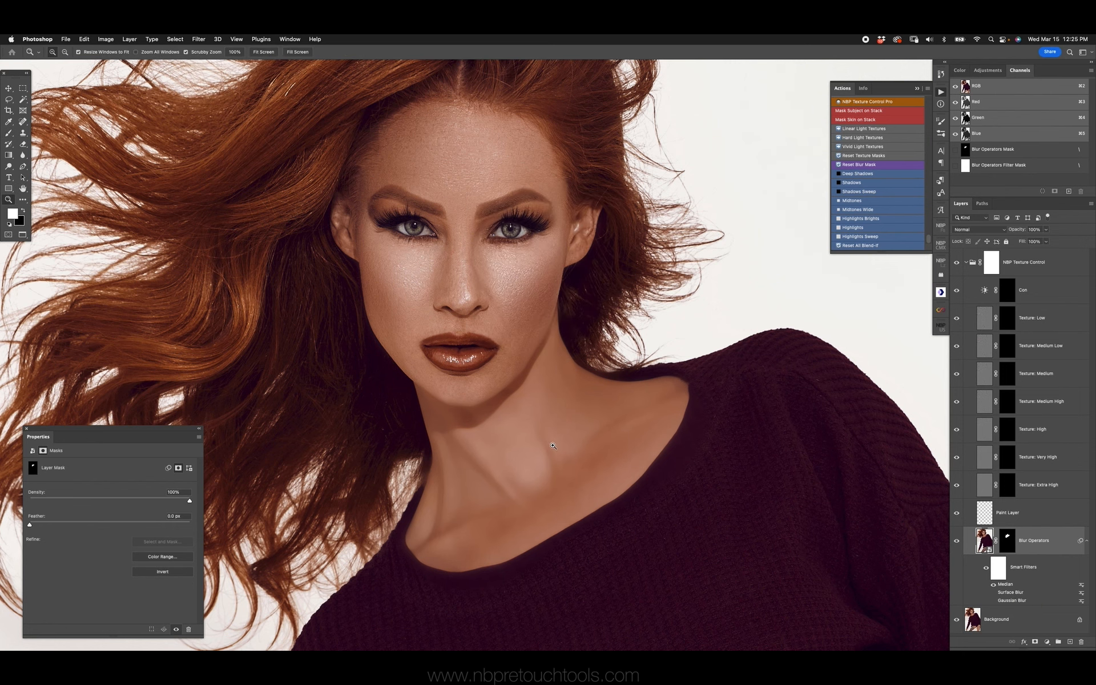
Load the Blur Operators mask as a selection and turn that area white on the Texture: Extra High mask
left_click_drag(545, 451, 576, 382)
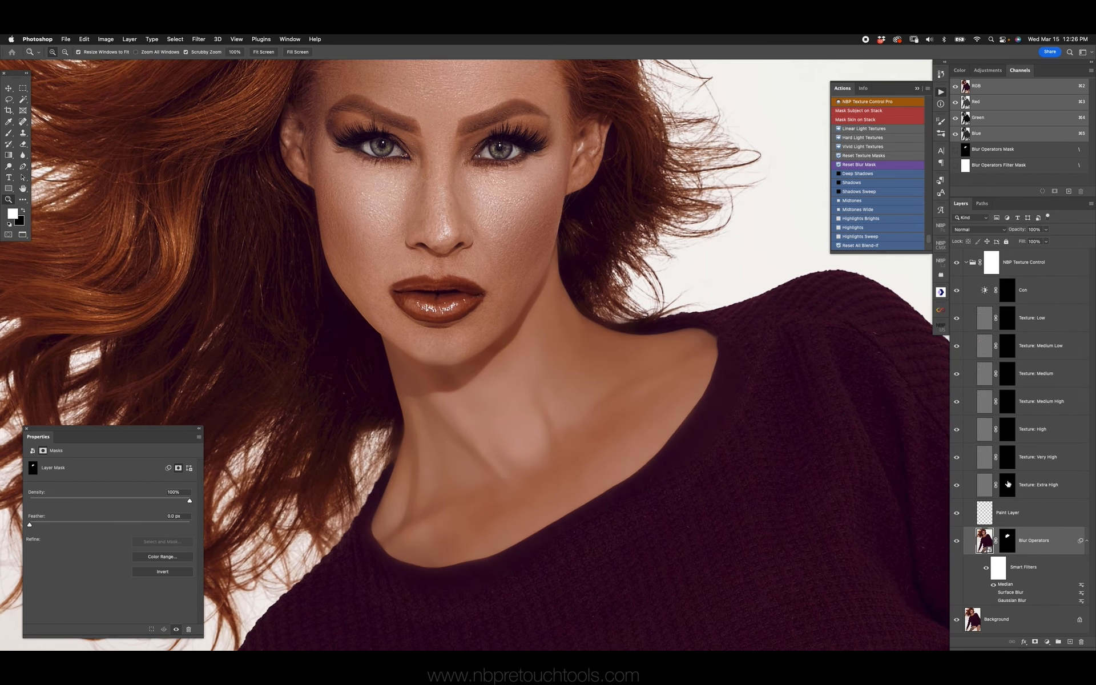
left_click(1021, 492)
left_click(1042, 318)
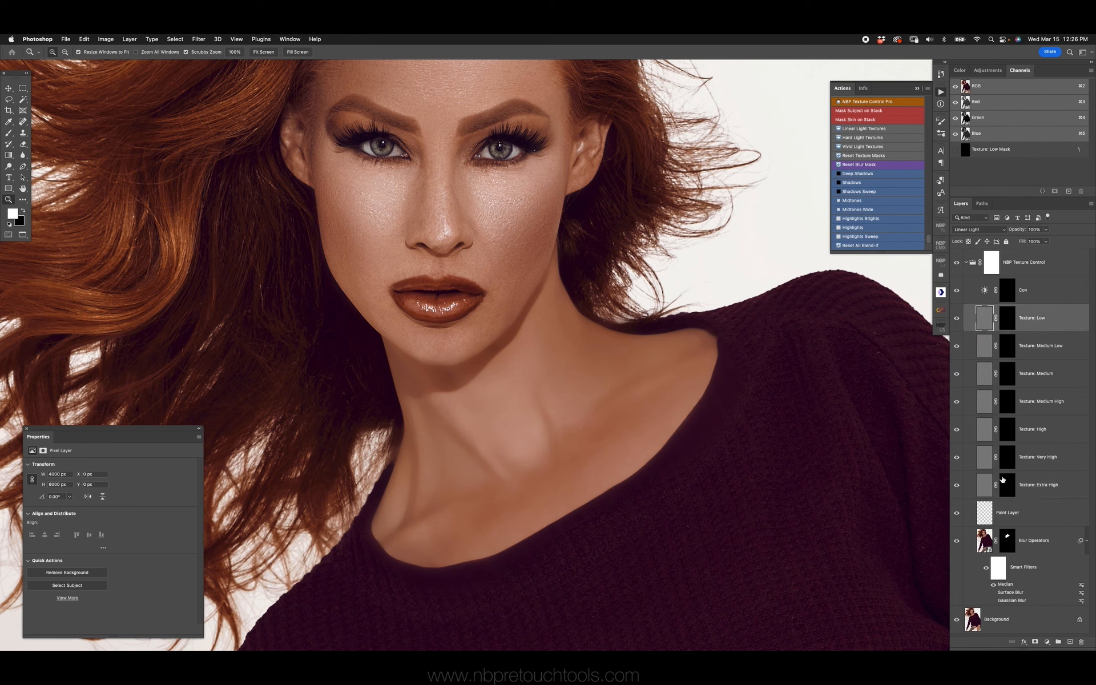
left_click(1005, 490)
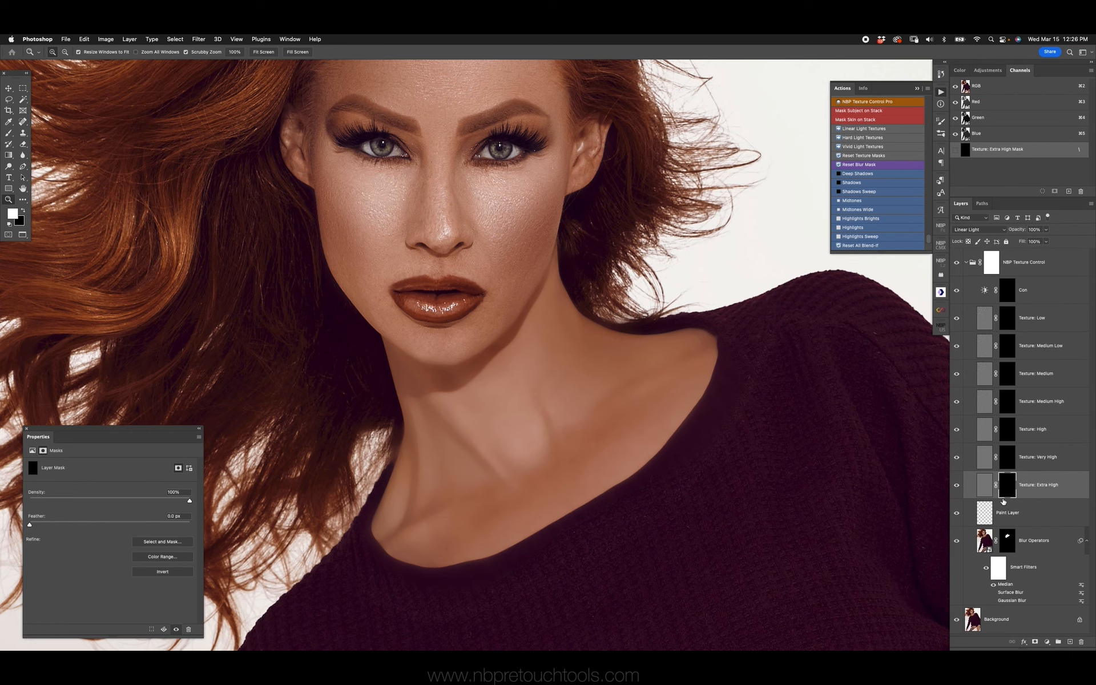
left_click(1008, 549, "super")
key("super+plus")
left_click_drag(611, 396, 609, 333)
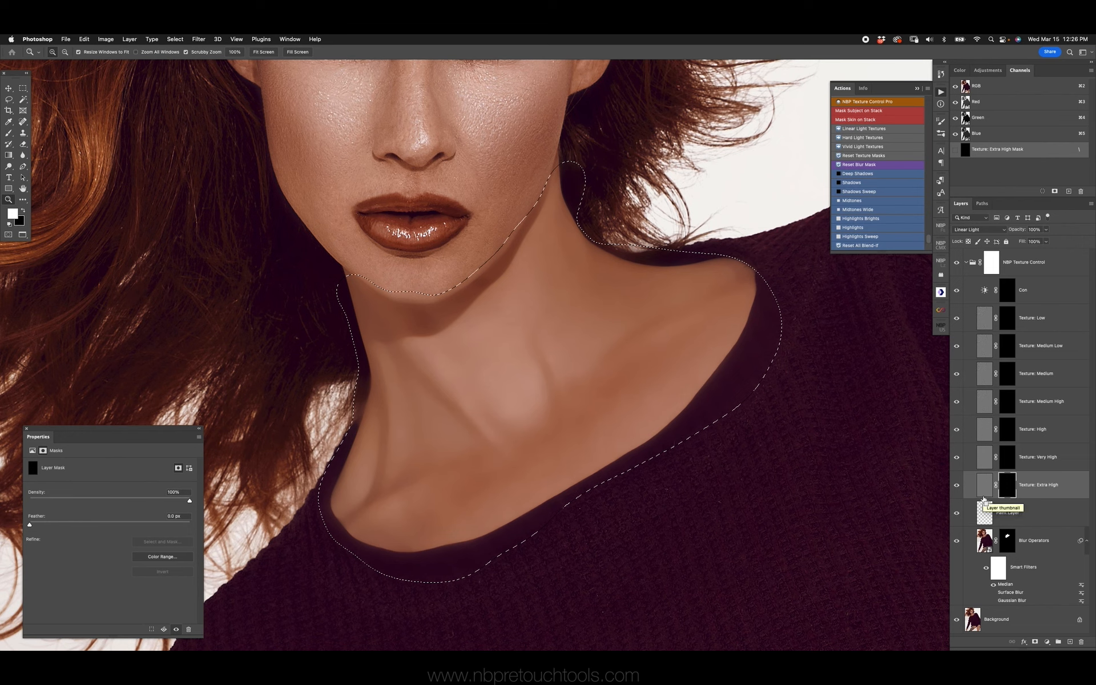
key("super+i")
key("super+plus")
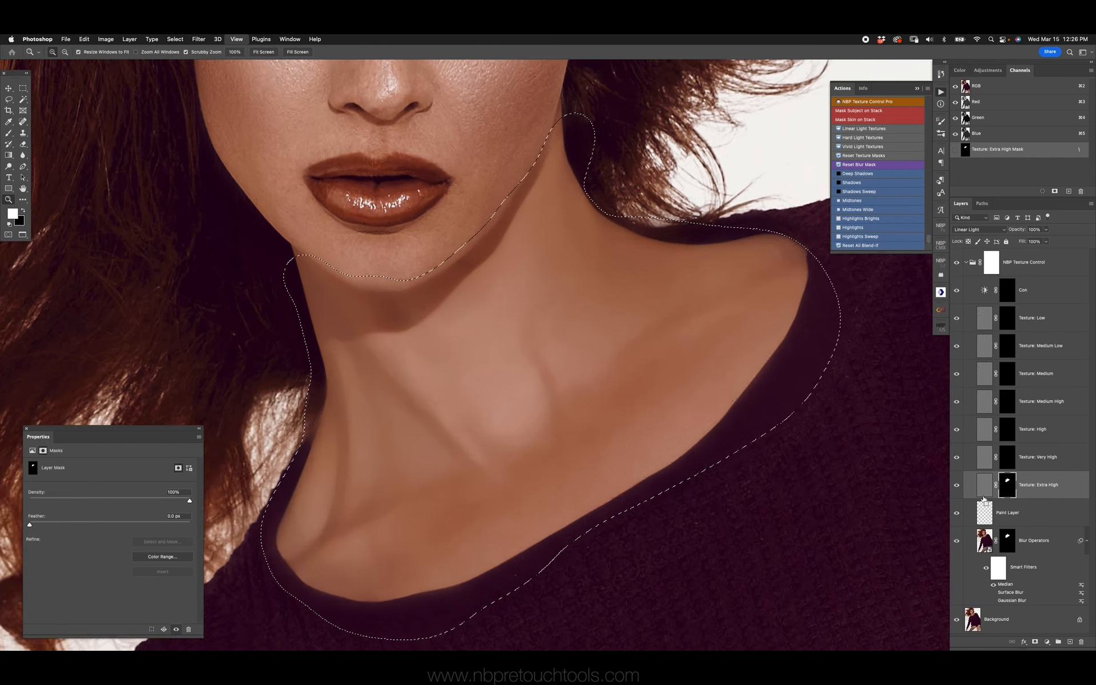
key("super+plus")
left_click(958, 485)
left_click(958, 486)
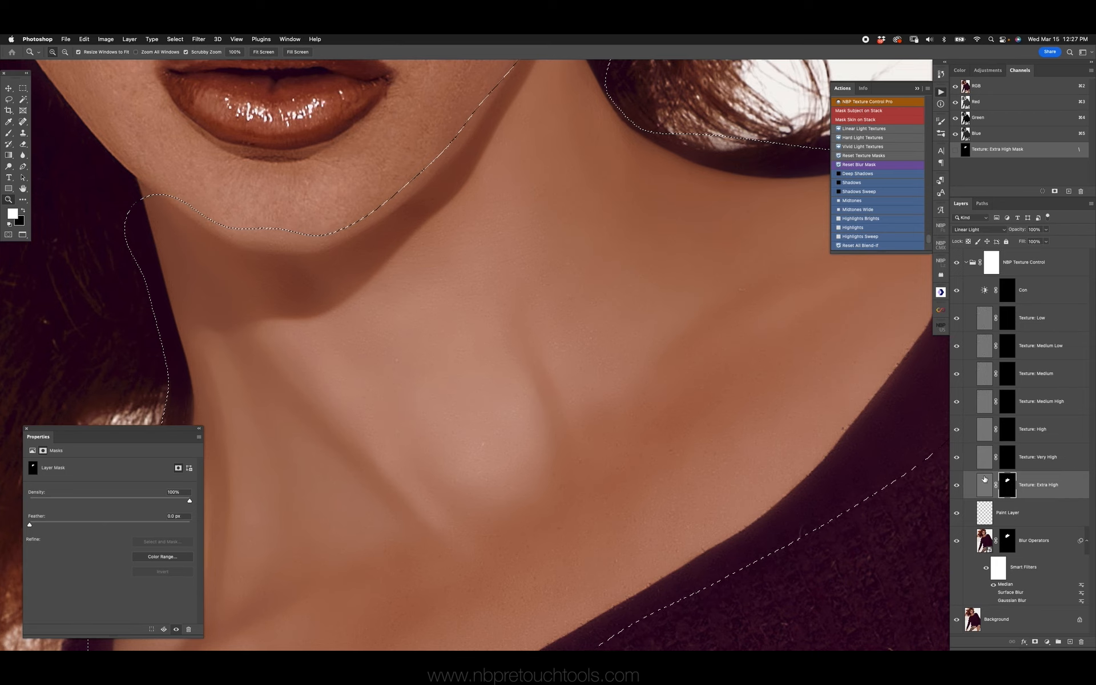
Deselect and reset the Texture: Extra High mask to solid black
left_click(1008, 459)
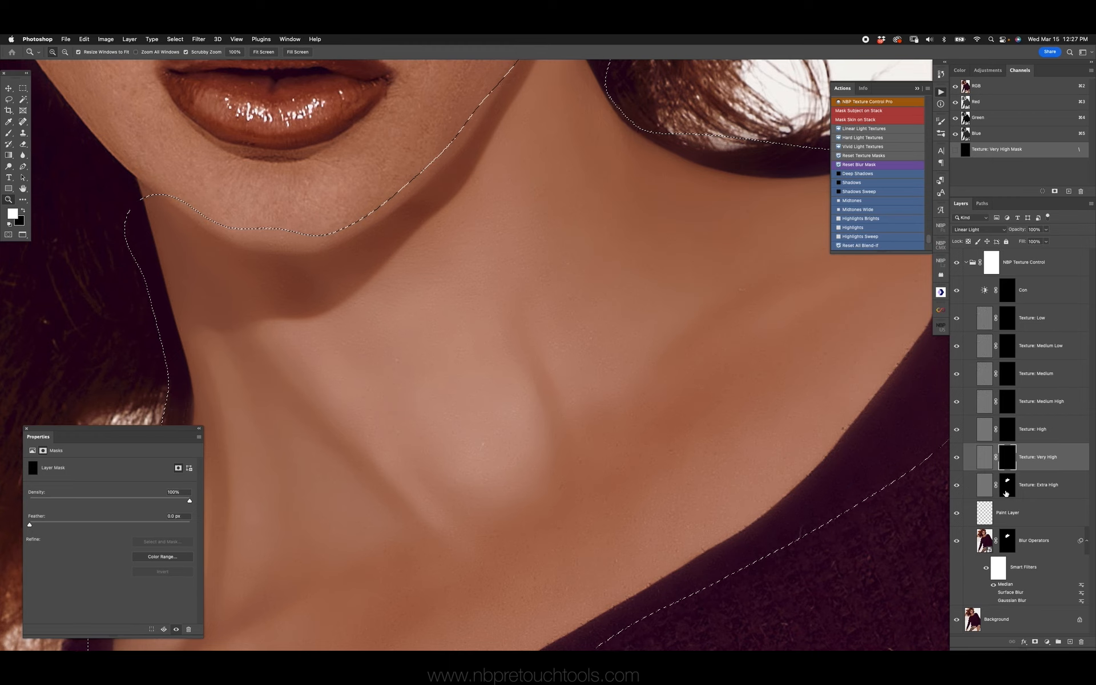
left_click(1007, 491)
key("super+d")
key("x")
key("alt+BackSpace")
Fill the Texture: Very High mask with white inside the Blur Operators mask area, and compare with the group hidden
left_click(1008, 540, "super")
left_click(1008, 458)
key("super+BackSpace")
key("super+d")
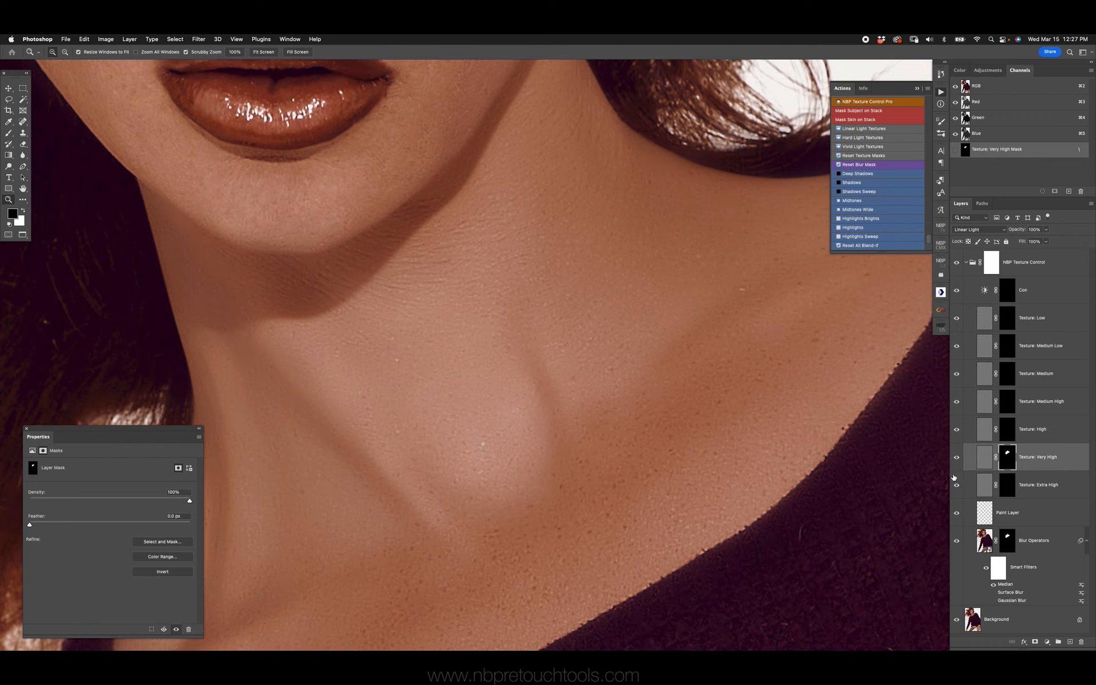
left_click(958, 265)
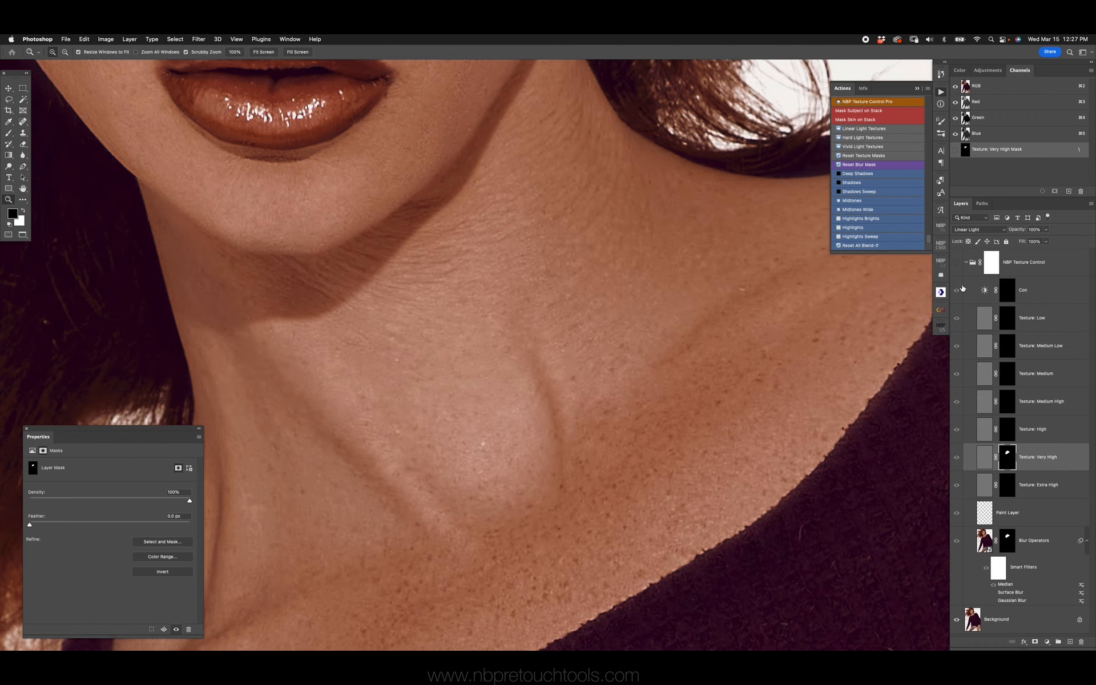
left_click(958, 264)
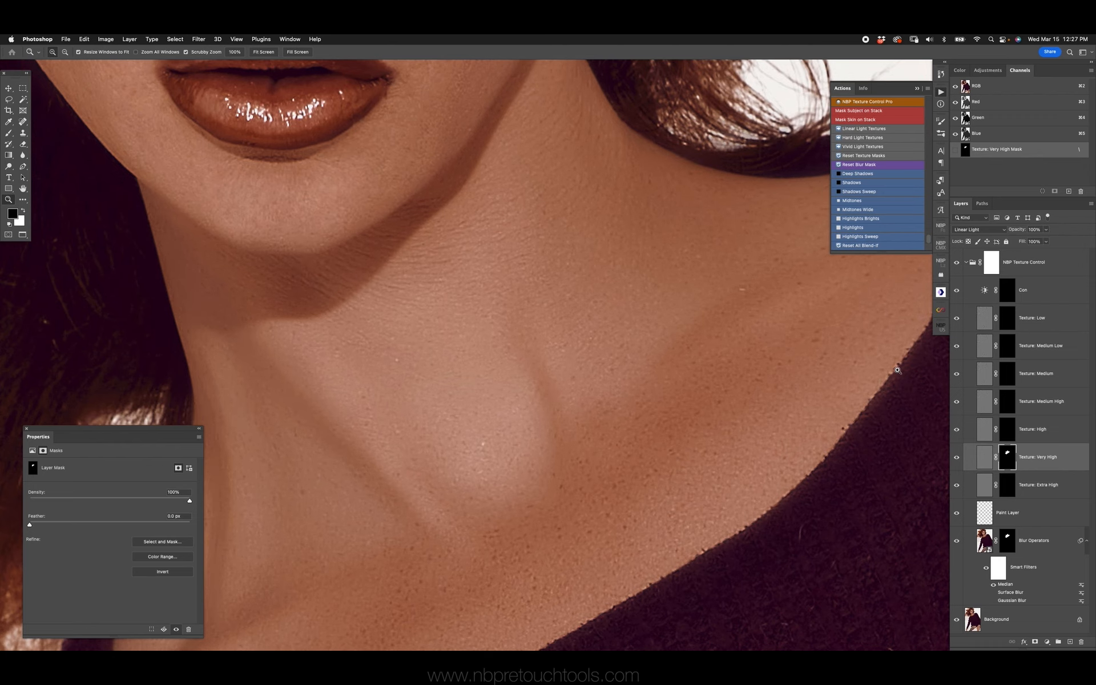
Copy the Texture: Very High layer's mask onto the Texture: High layer and hide the Texture: Very High layer
key("super+minus")
key("super+minus")
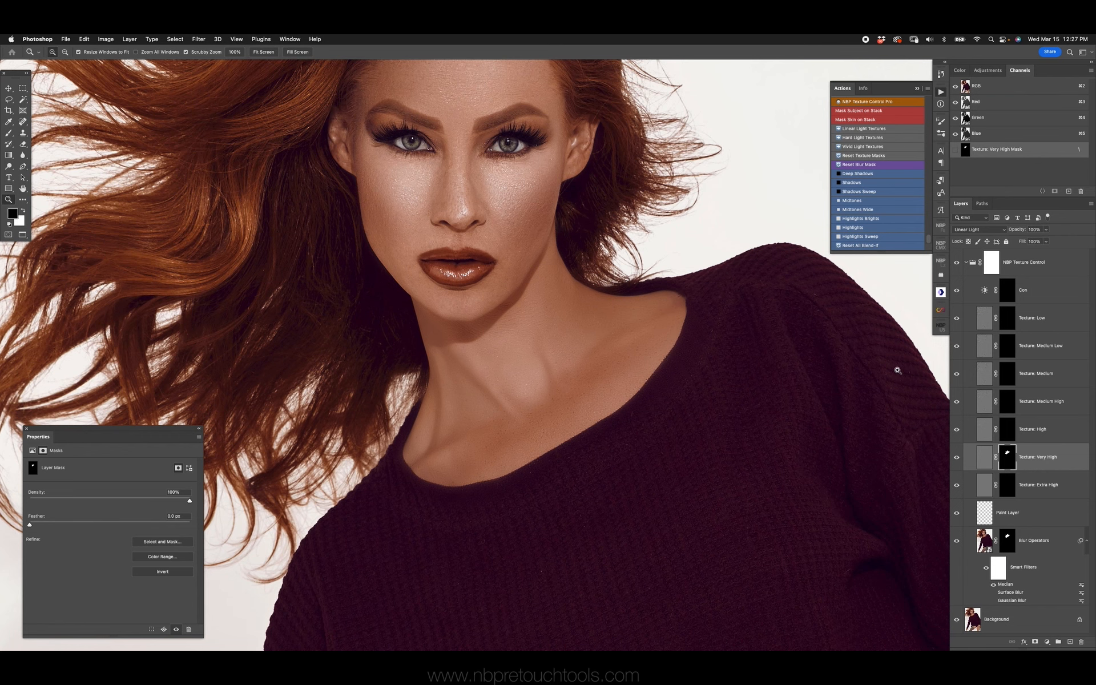
left_click(545, 380)
key("v")
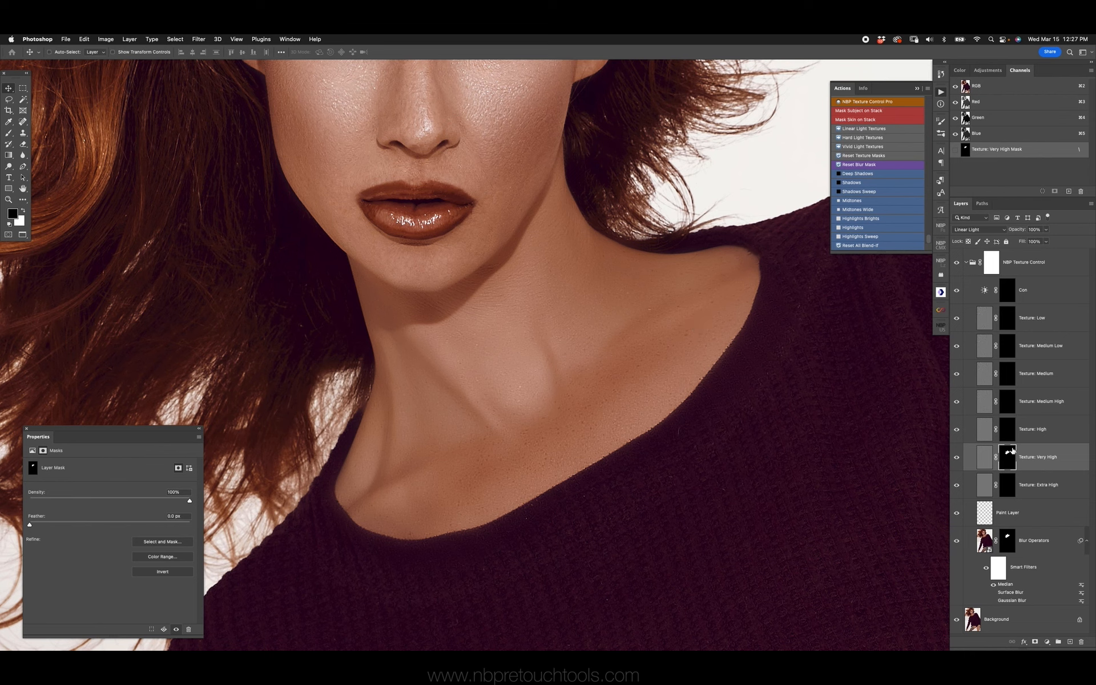
left_click_drag(1008, 459, 1002, 436)
left_click(957, 457)
Compare the neck retouch with the original by toggling the visibility of the NBP Texture Control group
left_click(958, 263)
left_click(958, 264)
left_click(957, 263)
left_click(958, 263)
left_click(958, 263)
Paint white with the Brush on the Con layer's mask over the neck and chest skin
left_click(1010, 455, "super")
left_click(1008, 294)
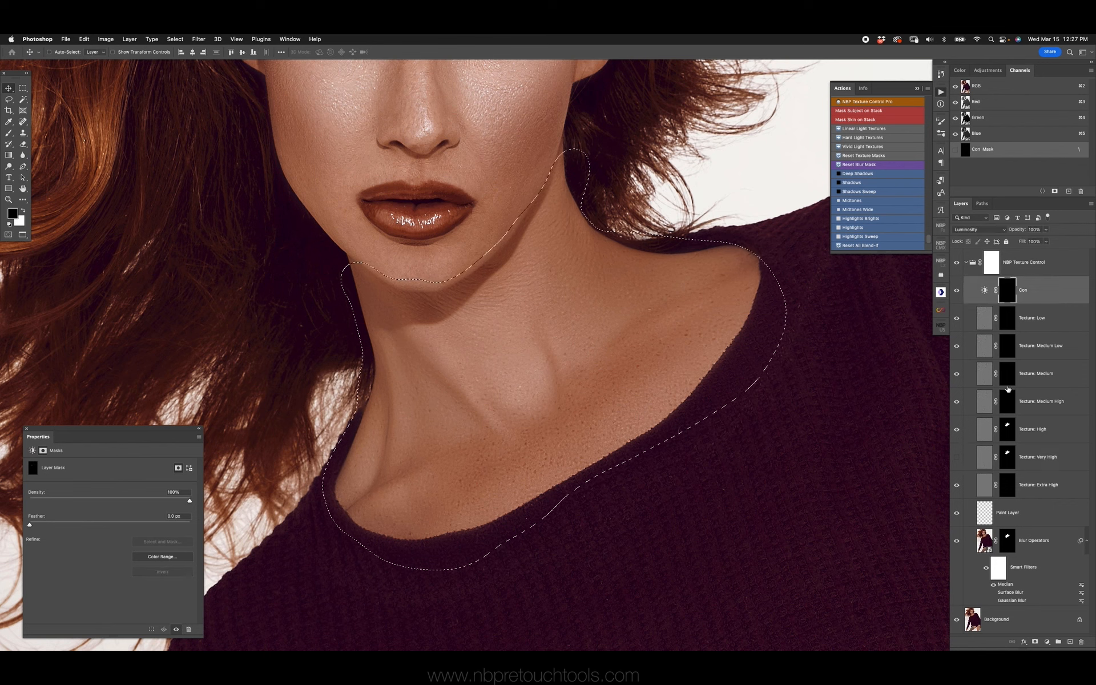
key("super+d")
key("b")
key("x")
key("bracketright")
mouse_move(404, 334)
left_mouse_down()
mouse_move(462, 401)
mouse_move(590, 387)
mouse_move(676, 326)
mouse_move(616, 347)
left_mouse_up()
key("bracketleft")
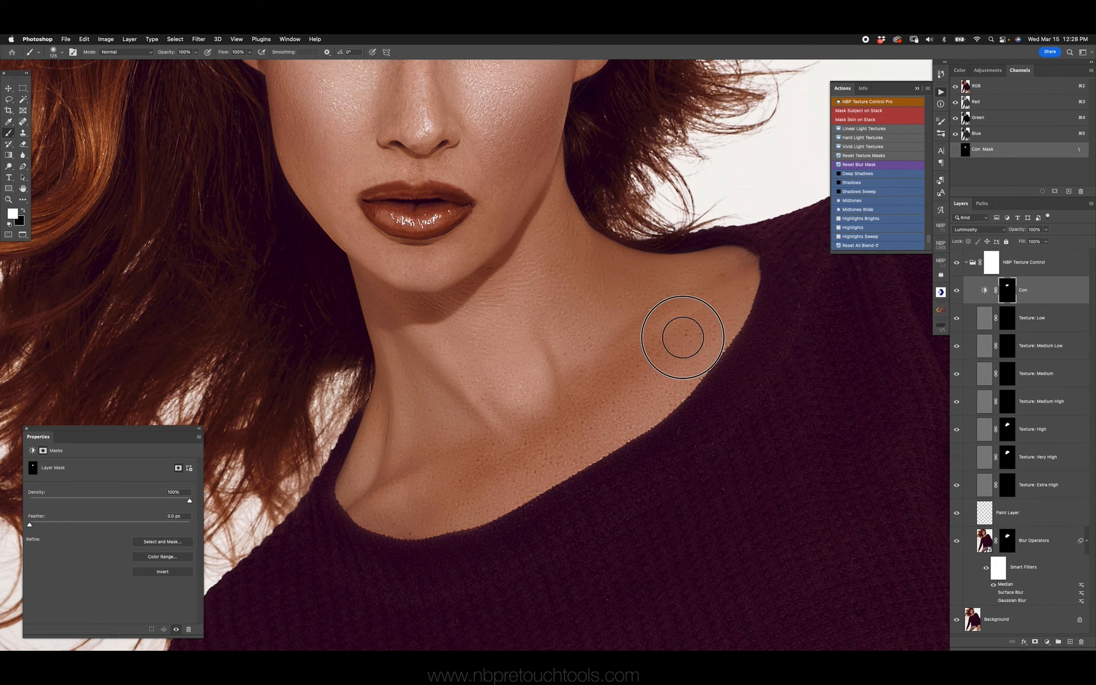
Raise the contrast of the Con adjustment layer and reselect its mask
left_click(984, 290)
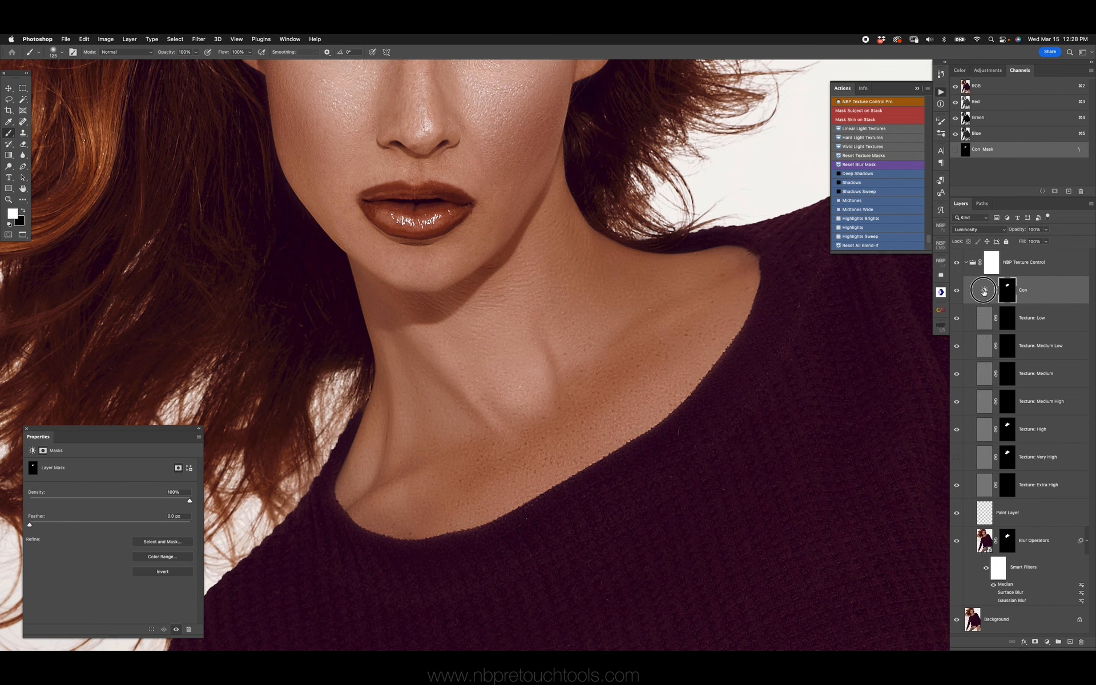
left_click_drag(132, 503, 165, 505)
left_click(1002, 301)
Extend the white painting on the Con mask over the chest and shoulder, and compare with the NBP Texture Control group hidden
key("bracketleft")
key("bracketleft")
key("bracketleft")
key("bracketright")
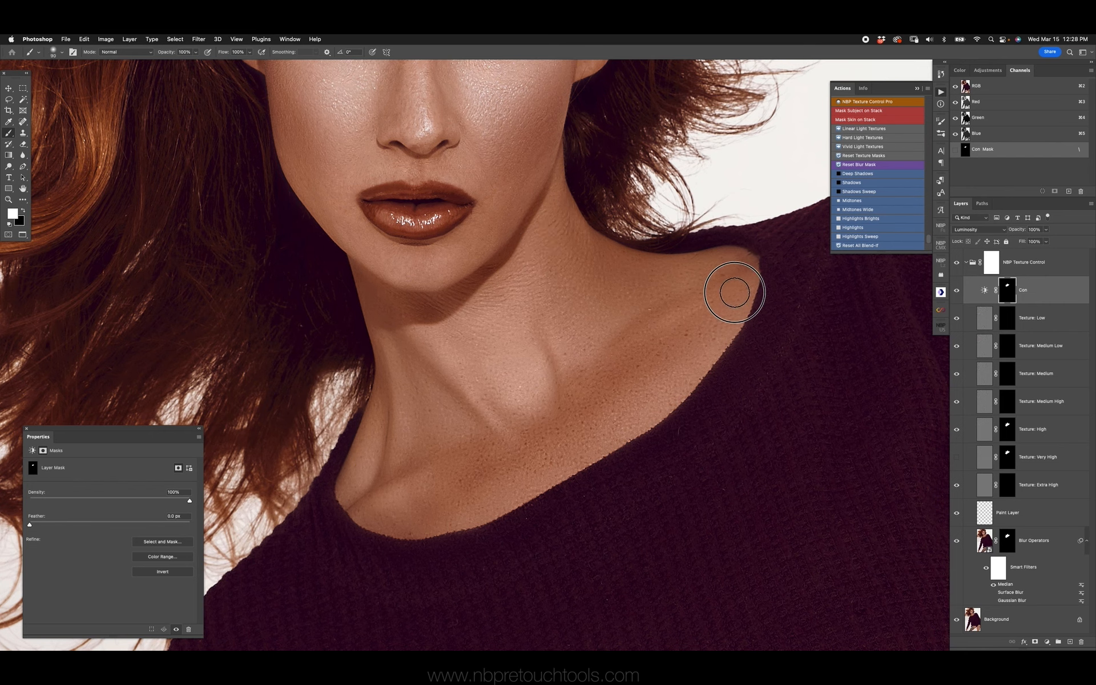
key("bracketright")
key("bracketright")
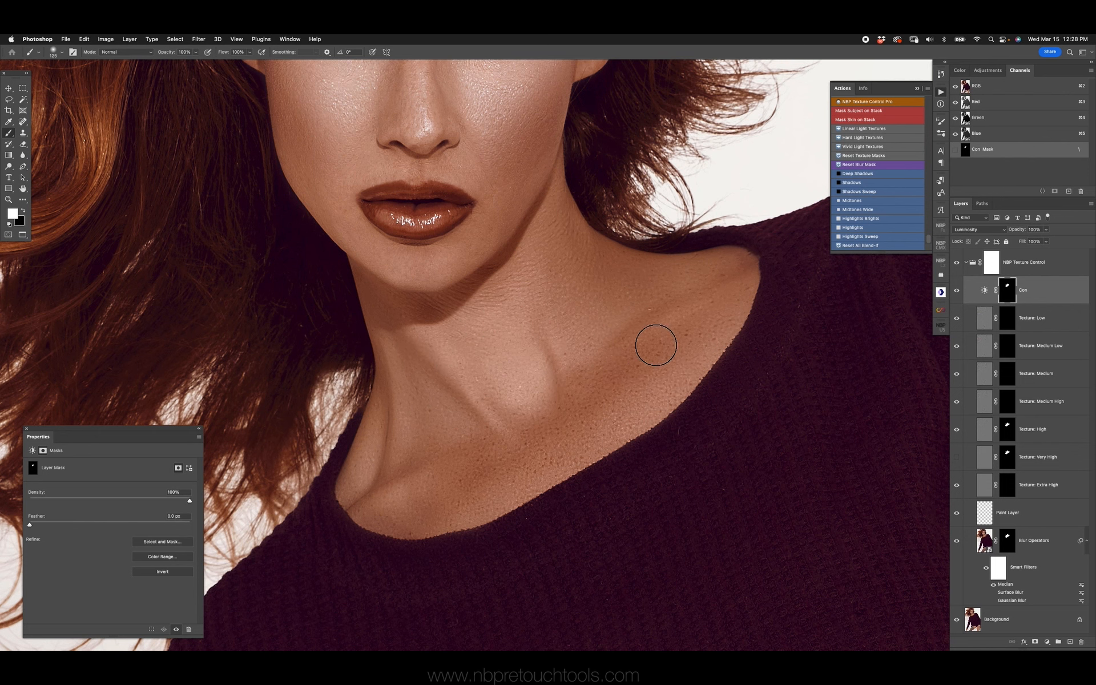
left_click(956, 262)
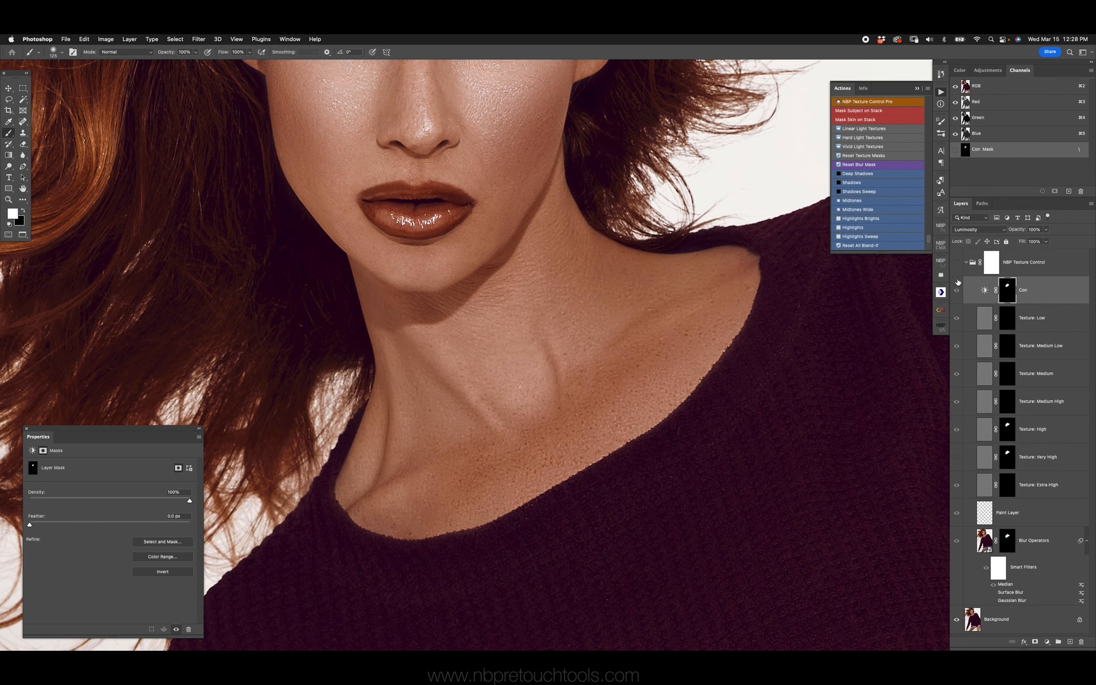
left_click(957, 264)
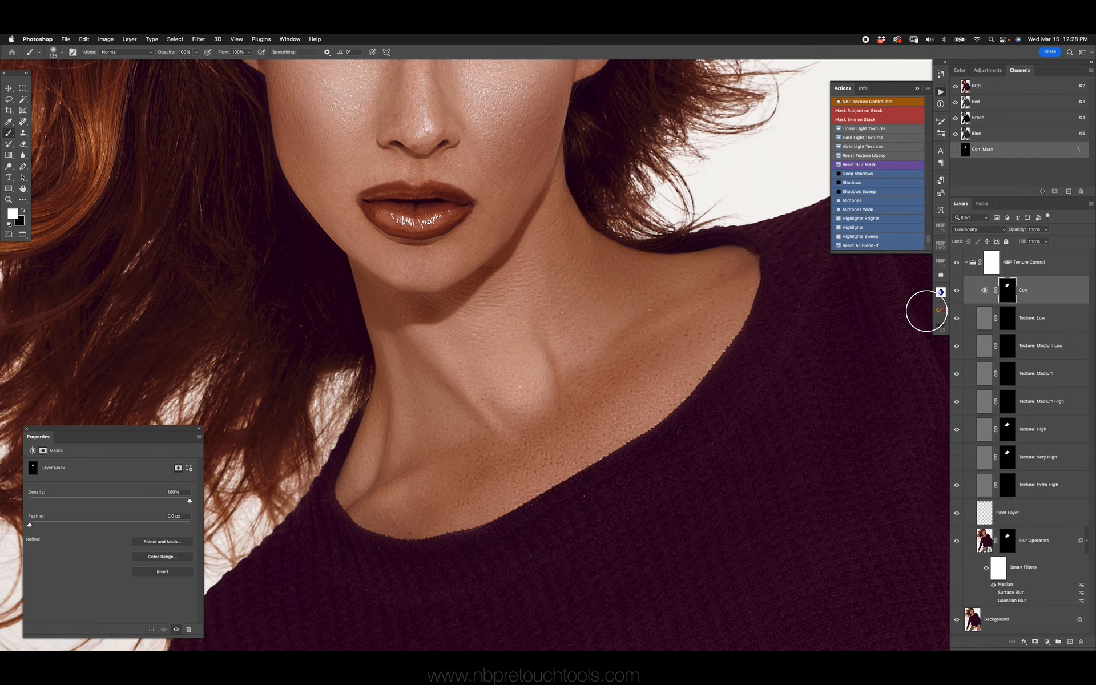
key("super+0")
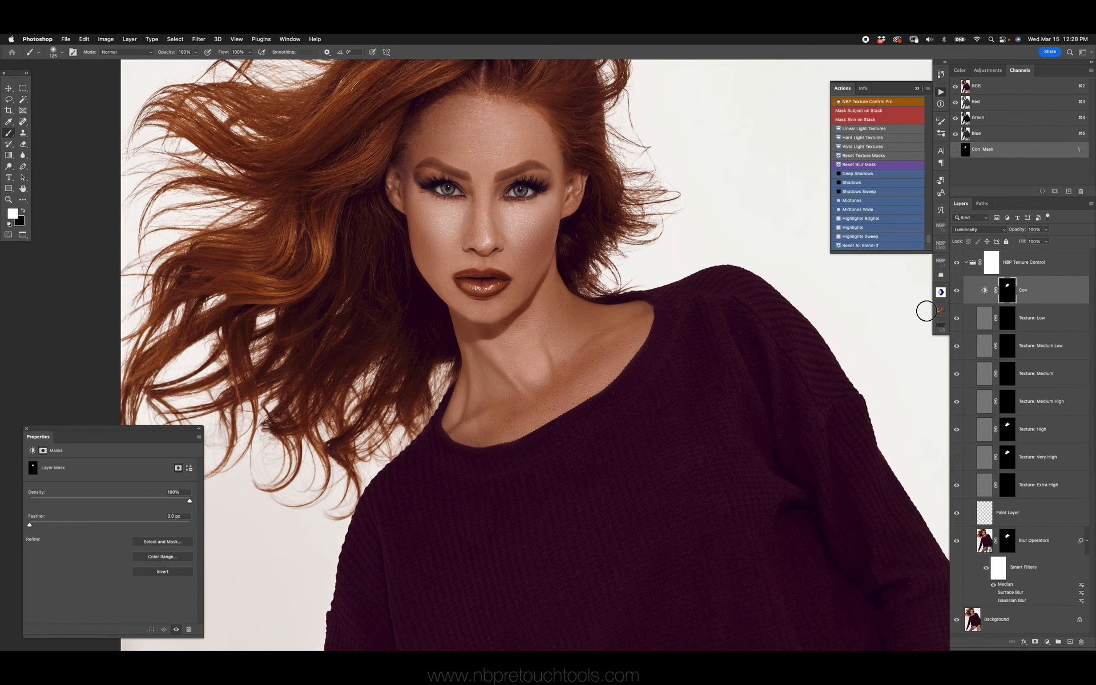
key("z")
mouse_move(558, 362)
left_mouse_down()
mouse_move(594, 368)
mouse_move(562, 367)
mouse_move(580, 343)
left_mouse_up()
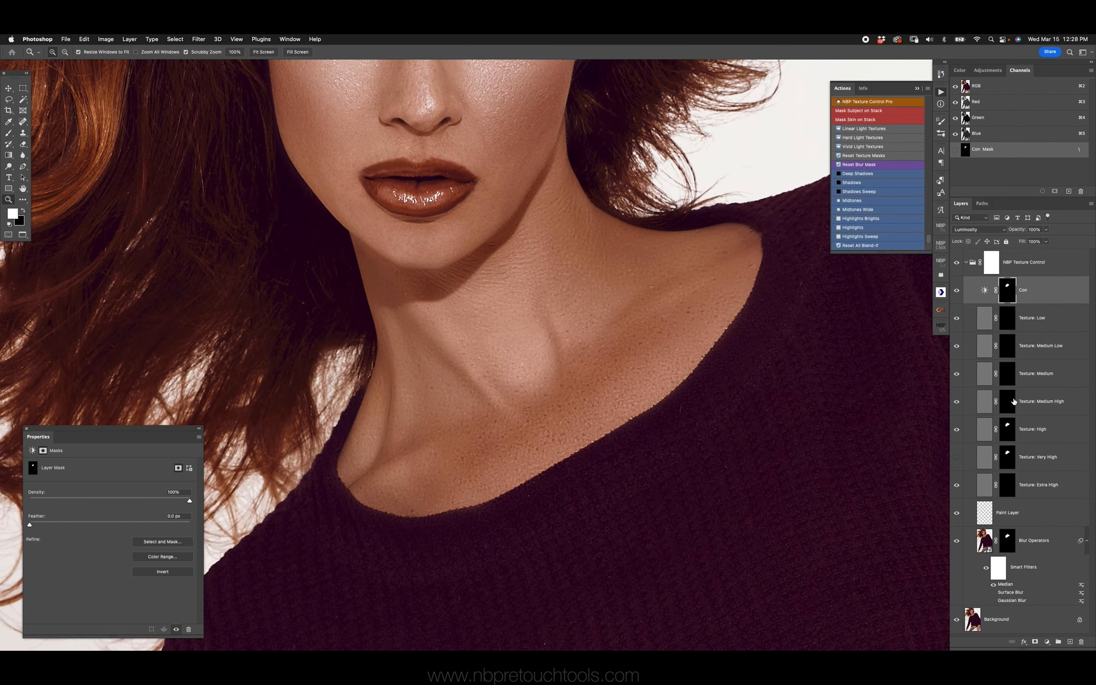
Paint white at 20% flow on the Texture: Medium Low mask over the neck, and compare with the group hidden
key("b")
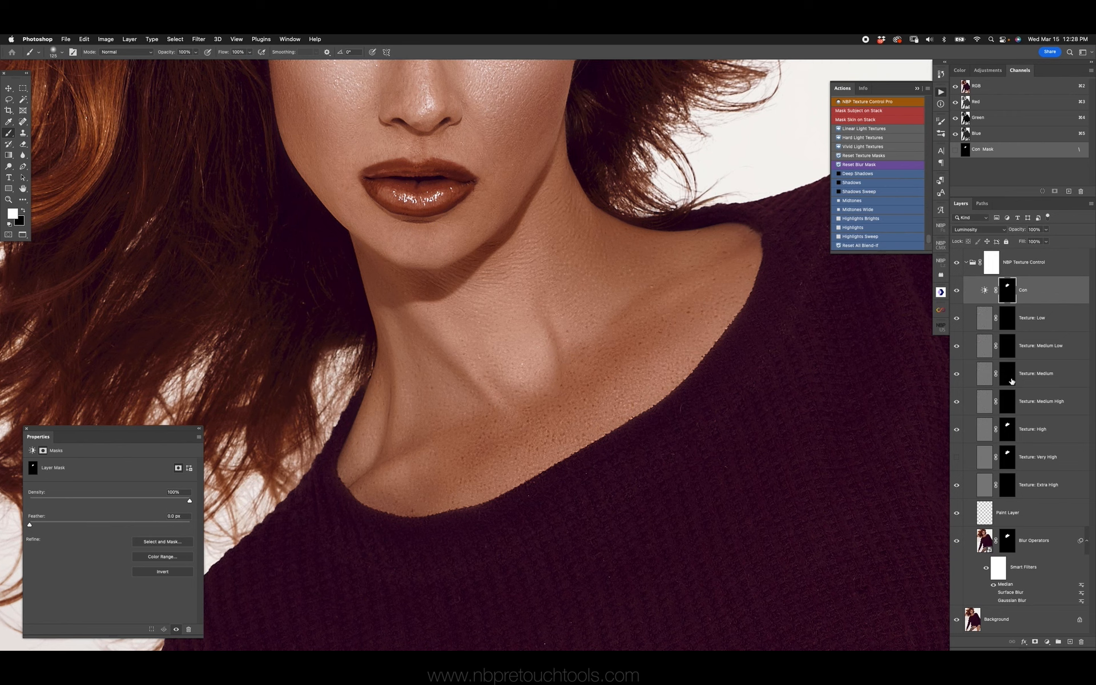
left_click(1007, 374)
left_click(1006, 352)
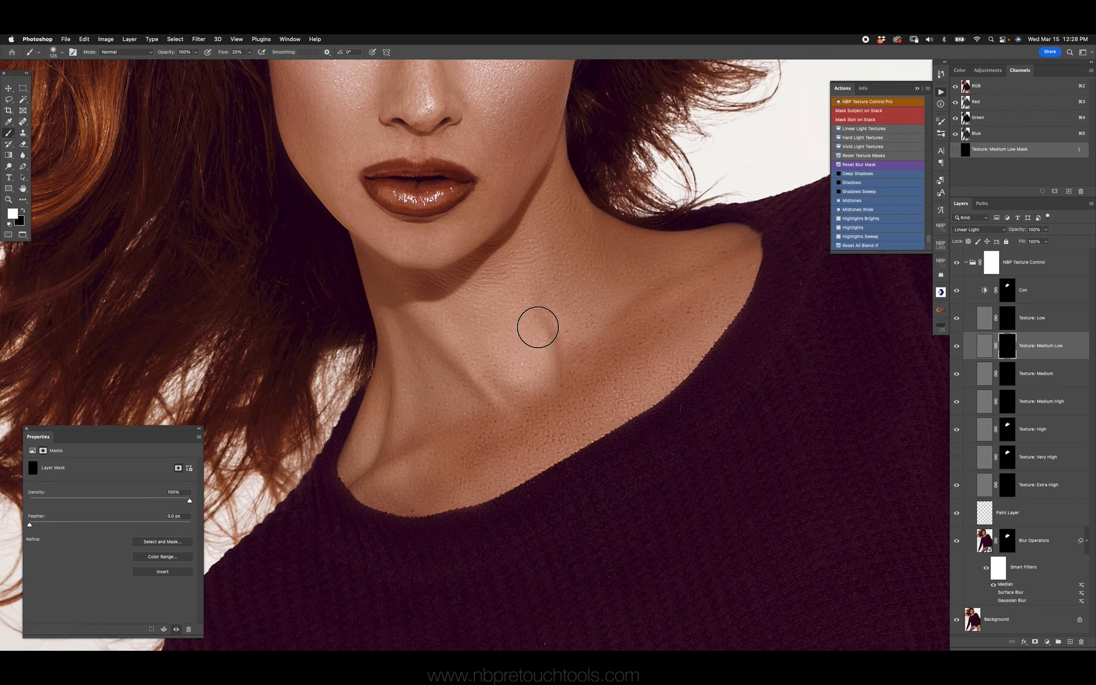
key("shift+2")
left_click_drag(514, 341, 531, 340)
left_click(958, 263)
left_click(957, 262)
Paint black with a smaller brush on the NBP Texture Control group mask along the jawline and lower face
left_click(996, 264)
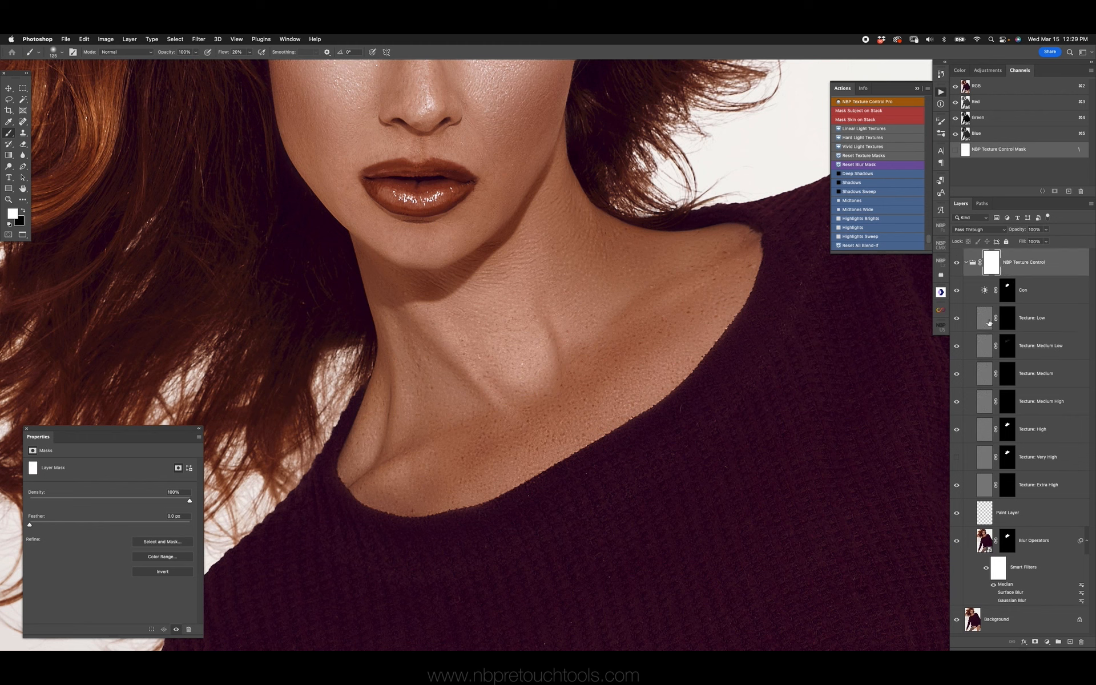
key("x")
key("bracketleft")
key("bracketleft")
key("bracketleft")
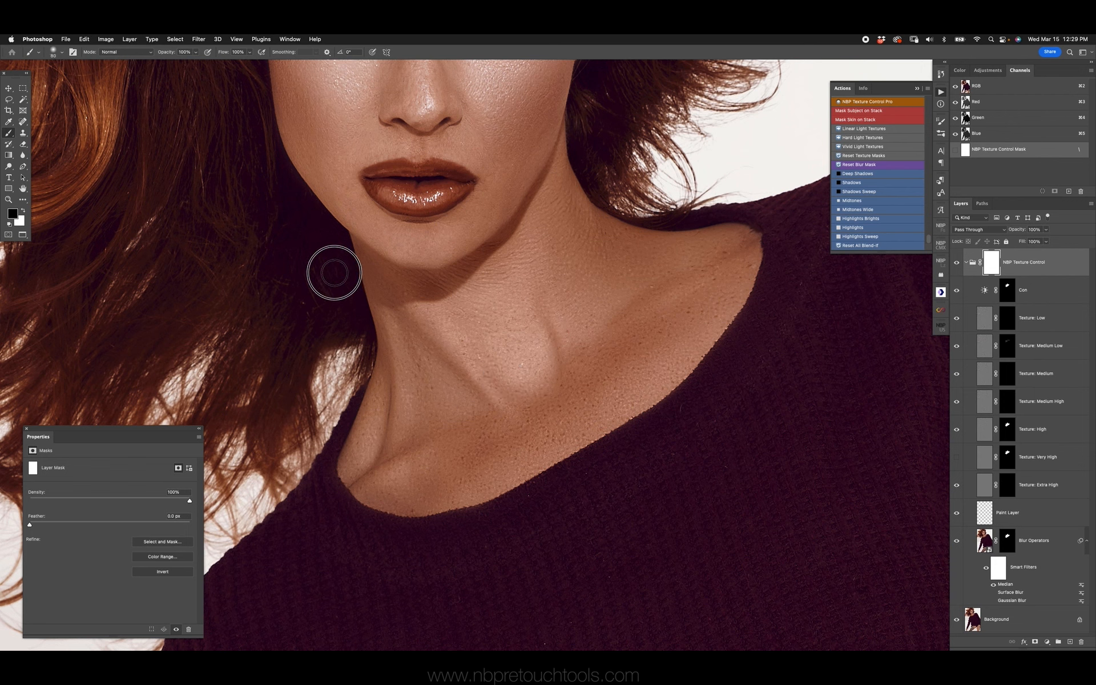
mouse_move(506, 184)
left_mouse_down()
mouse_move(523, 160)
mouse_move(523, 174)
left_mouse_up()
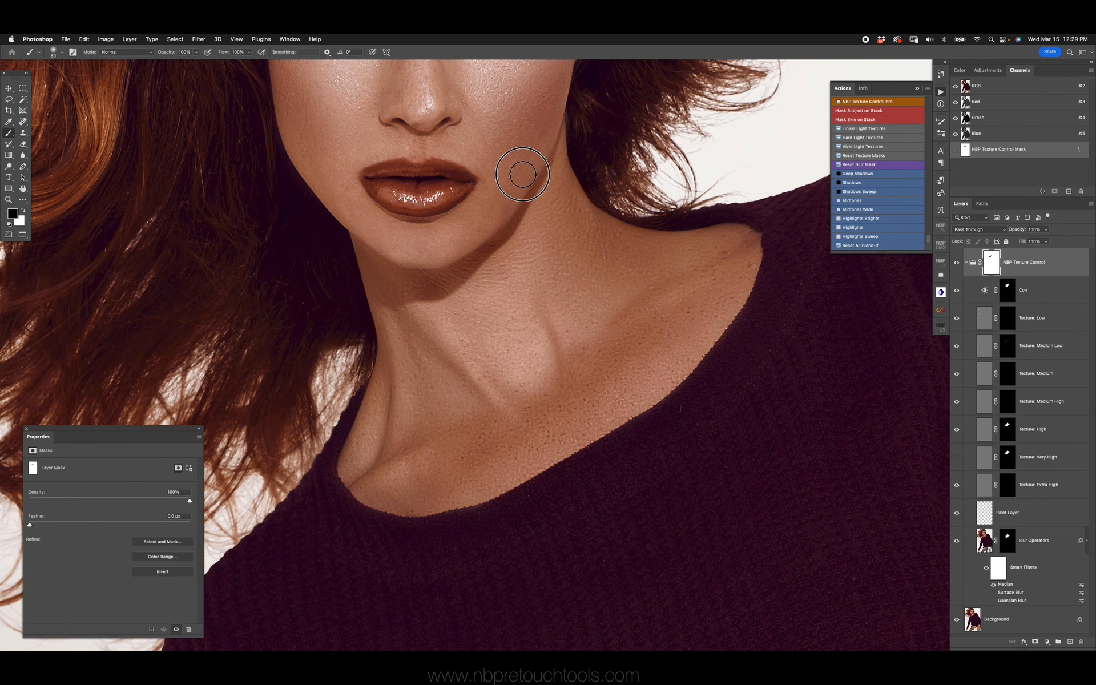
Move the Texture: Very High mask onto the Texture: Extra High layer, and reset both masks to solid black
left_click(1009, 483)
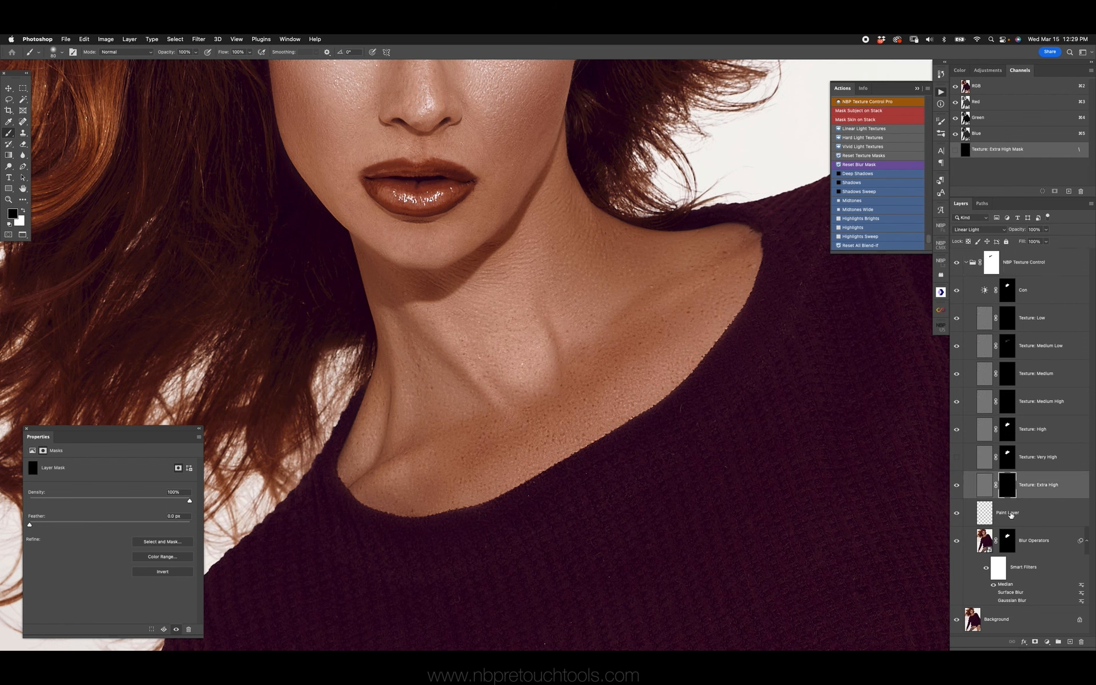
left_click(1007, 468)
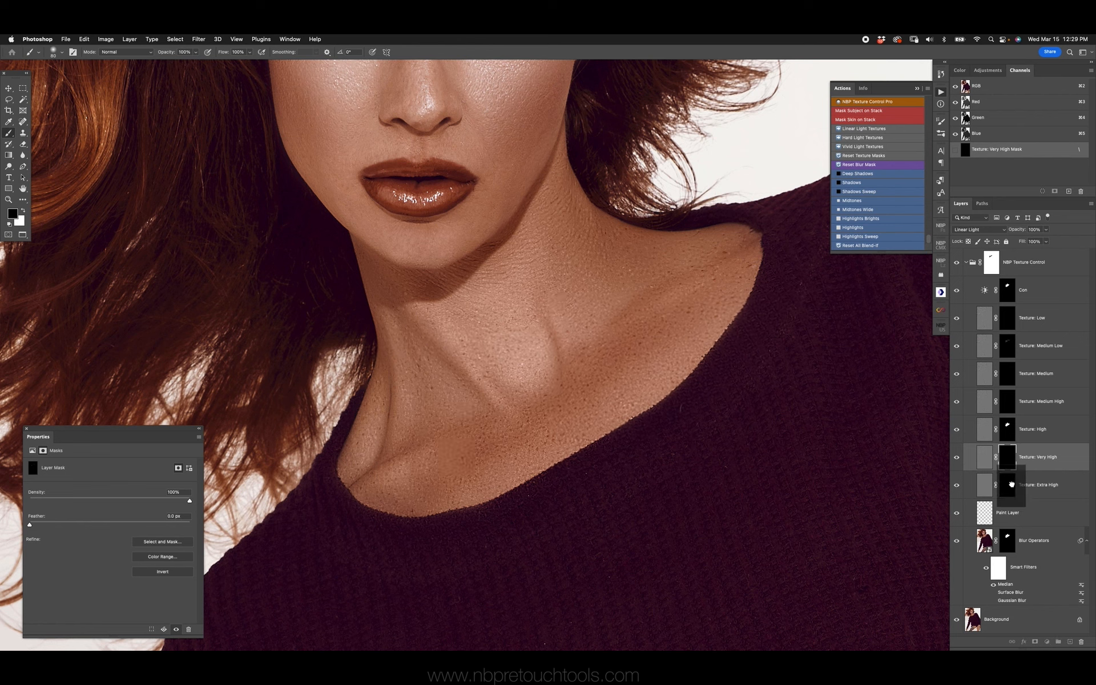
left_click(1012, 487)
Paint white with a larger brush on the Texture: Extra High mask across the chest and up to the shoulder
key("x")
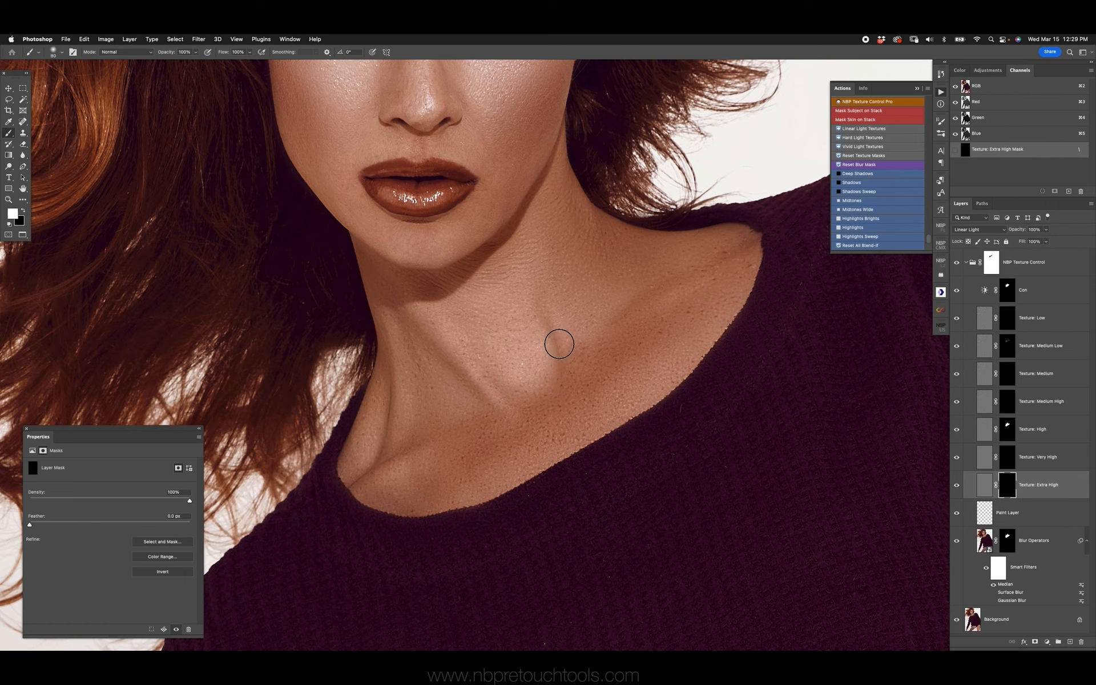
key("bracketright")
key("bracketright")
left_click_drag(407, 470, 694, 308)
left_click_drag(632, 393, 734, 302)
left_click_drag(592, 289, 645, 251)
key("bracketright")
Paint white at 10% flow with a small brush on the Texture: Medium High mask at the shoulder beside the neckline
left_click(1007, 402)
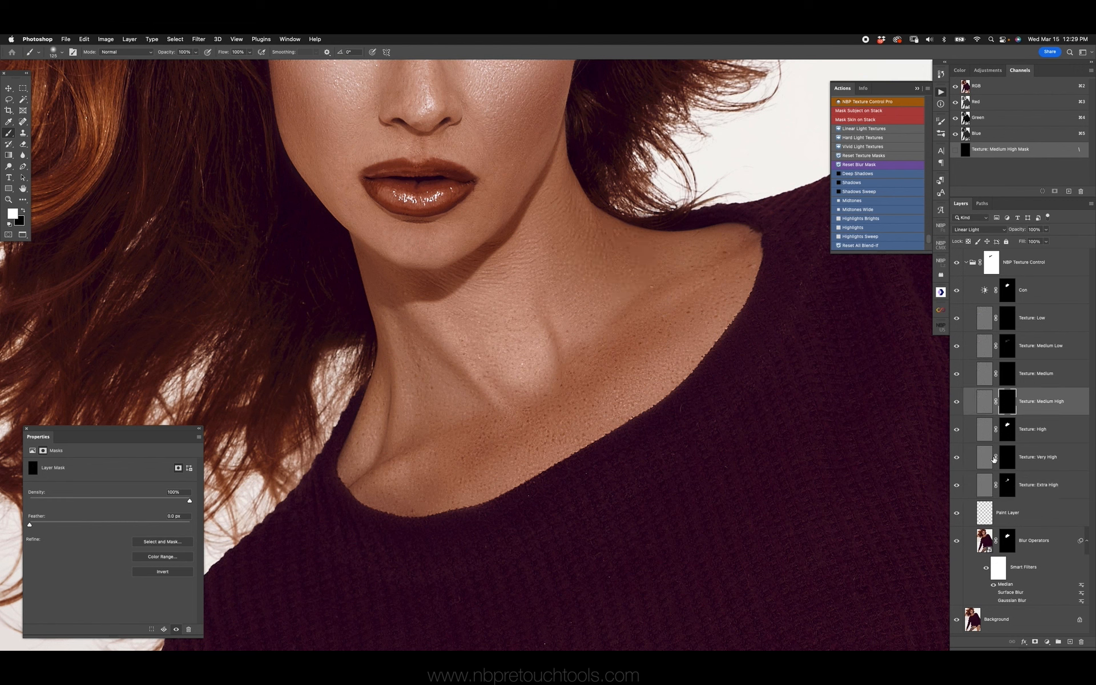
key("shift+1")
key("bracketleft")
key("bracketleft")
key("bracketleft")
left_click_drag(741, 237, 744, 237)
scroll(700, 409, "down", 3)
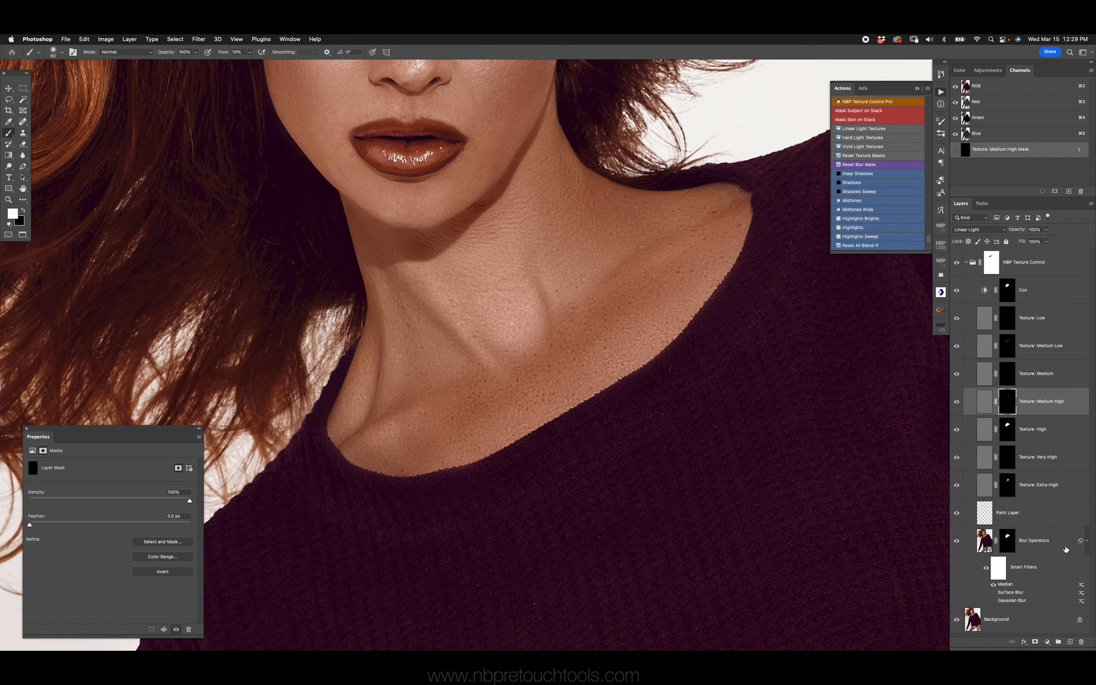
Set the radius of the Blur Operators layer's Median smart filter to 12 pixels
double_click(1003, 585)
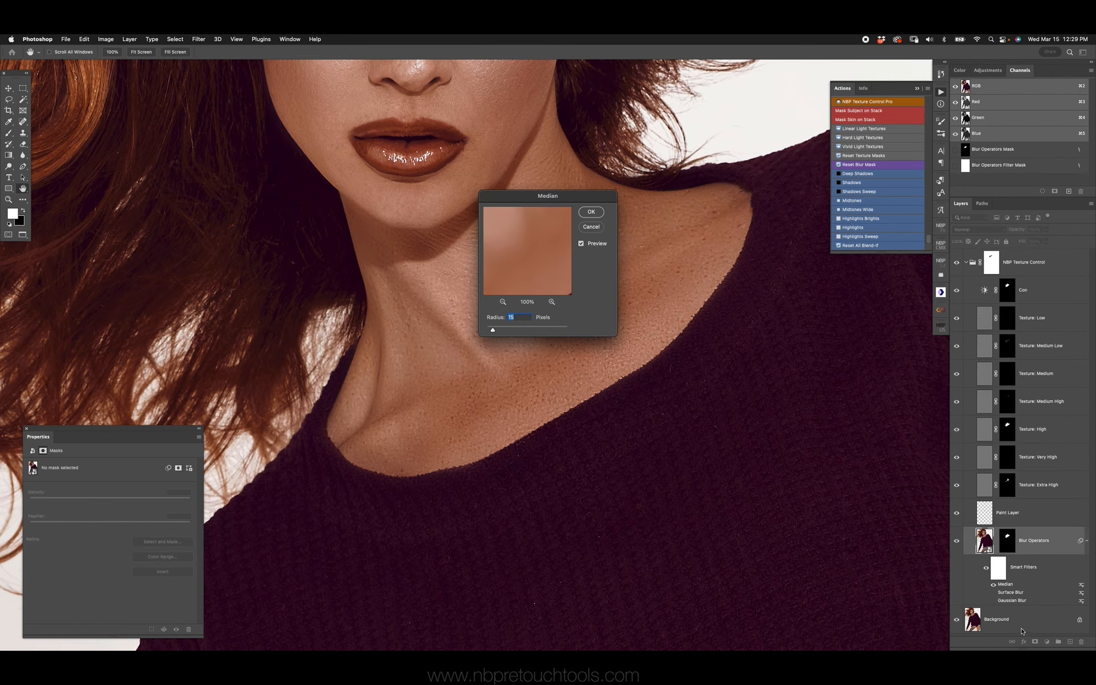
left_click_drag(598, 195, 821, 276)
type("2")
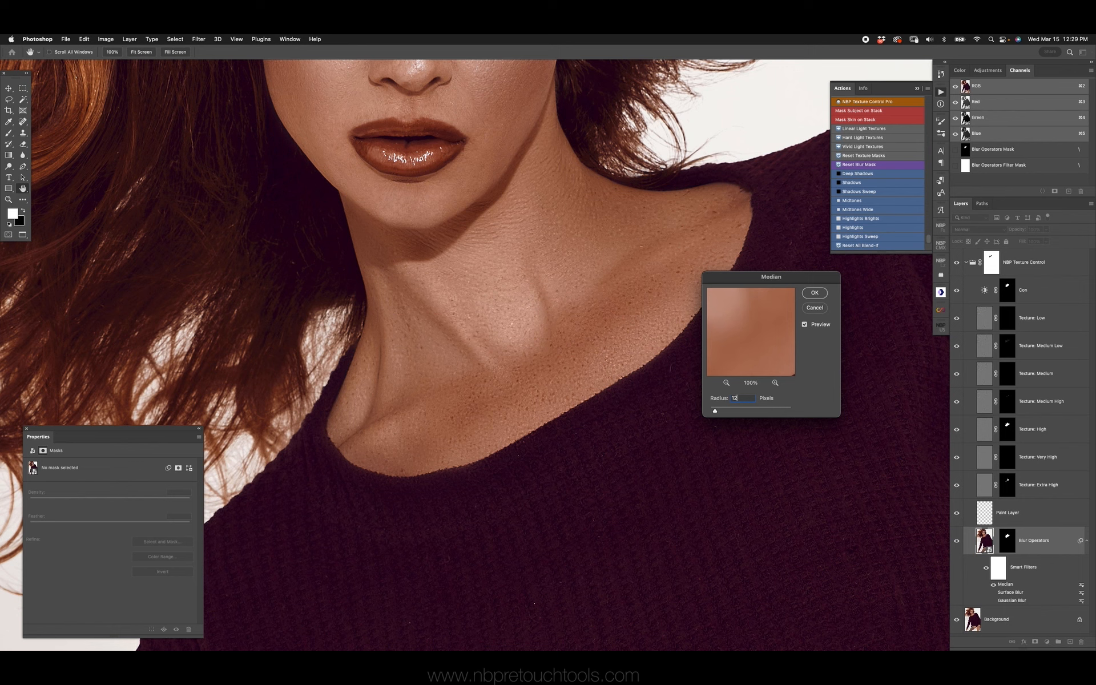
key("Return")
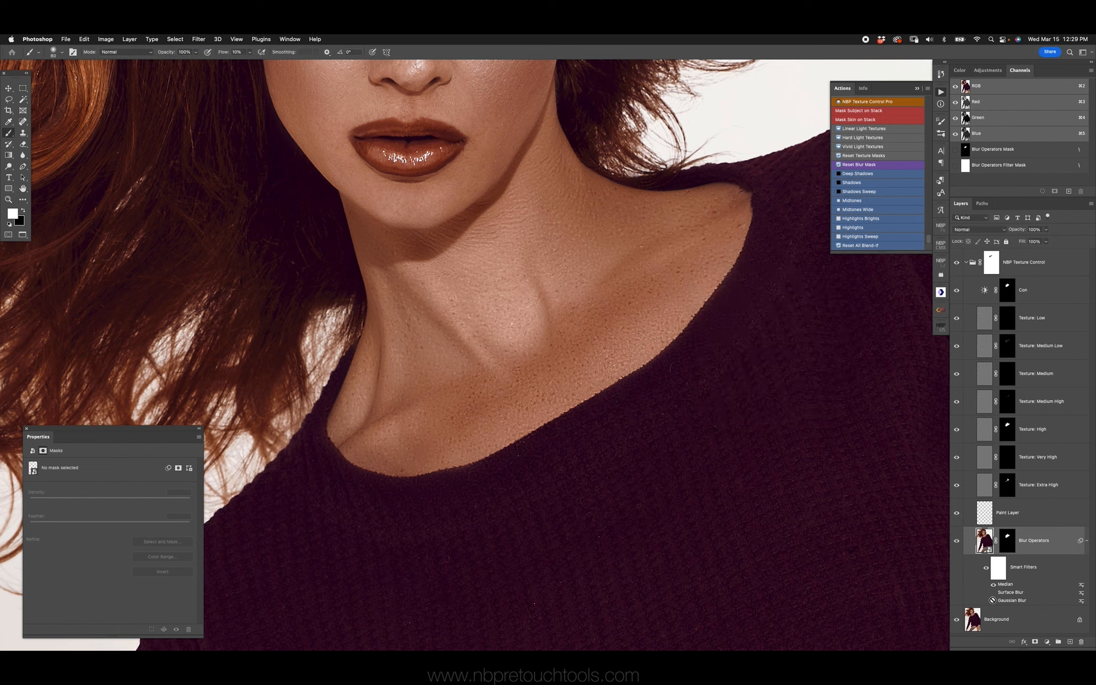
Try the Gaussian Blur smart filter on the Blur Operators layer and switch it off again
left_click(993, 601)
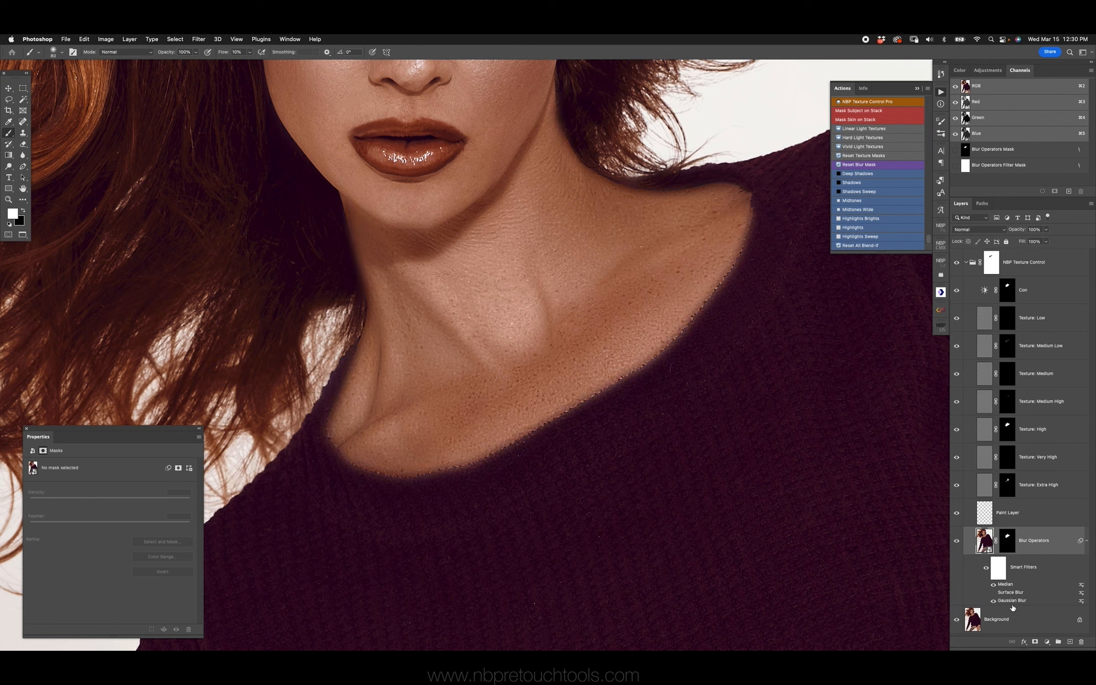
double_click(1010, 601)
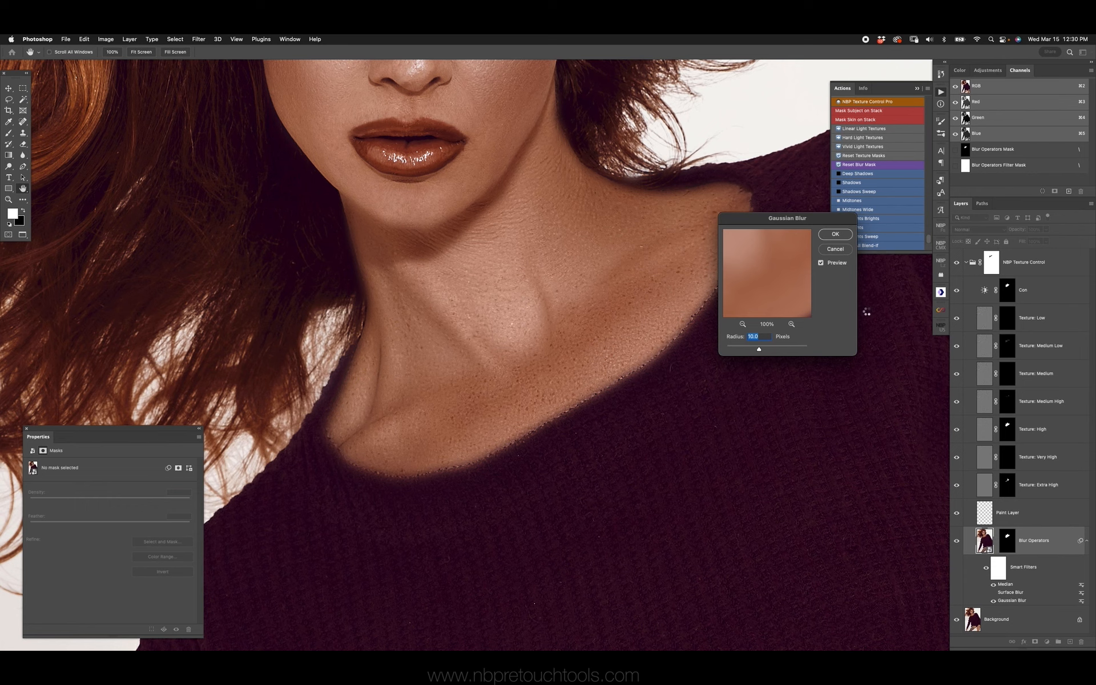
key("Return")
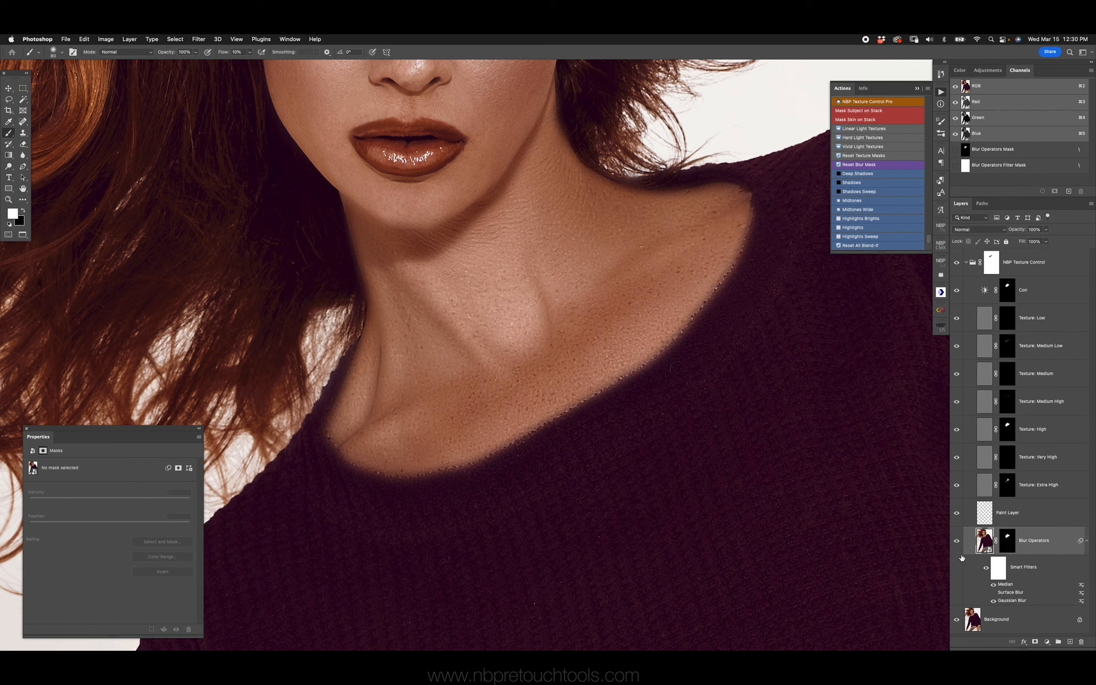
left_click(993, 601)
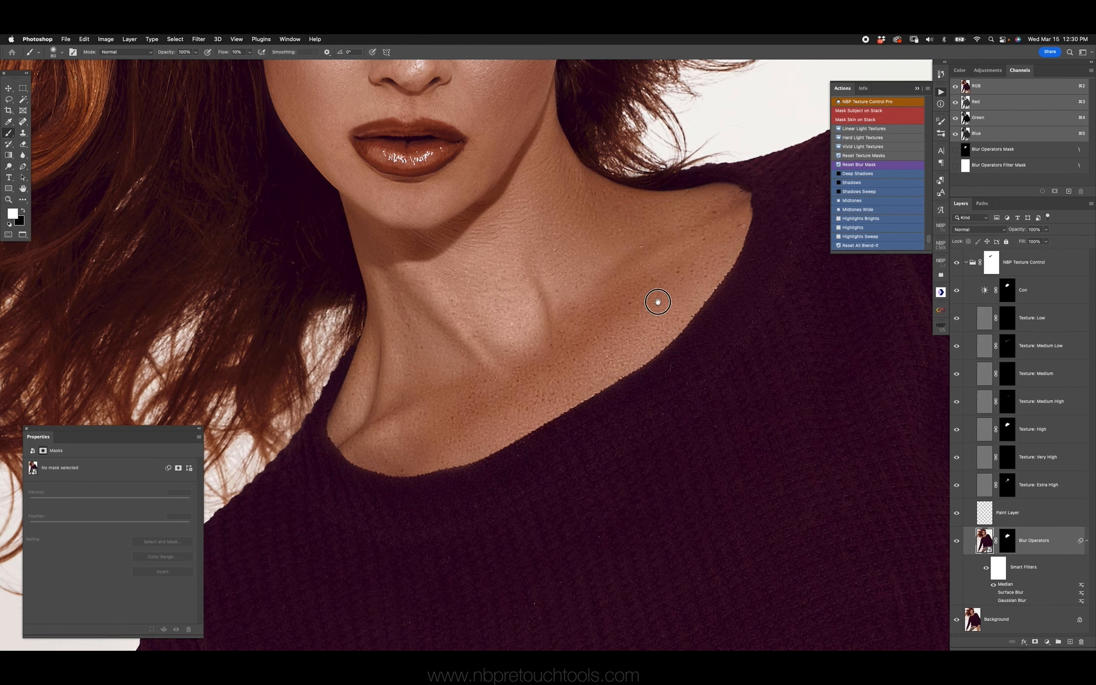
Compare the retouch with the NBP Texture Control group hidden, and lower the Con layer's opacity to 60%
left_click_drag(654, 294, 665, 393)
left_click(958, 263)
left_click(958, 262)
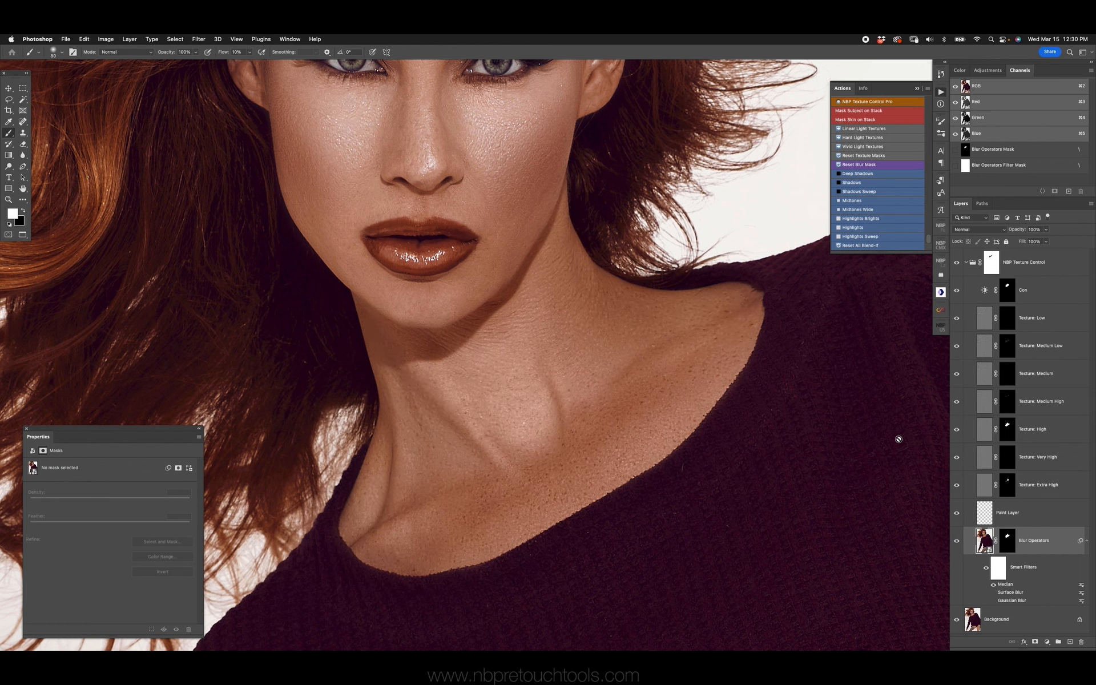
left_click(1061, 298)
key("v")
key("7")
key("super+0")
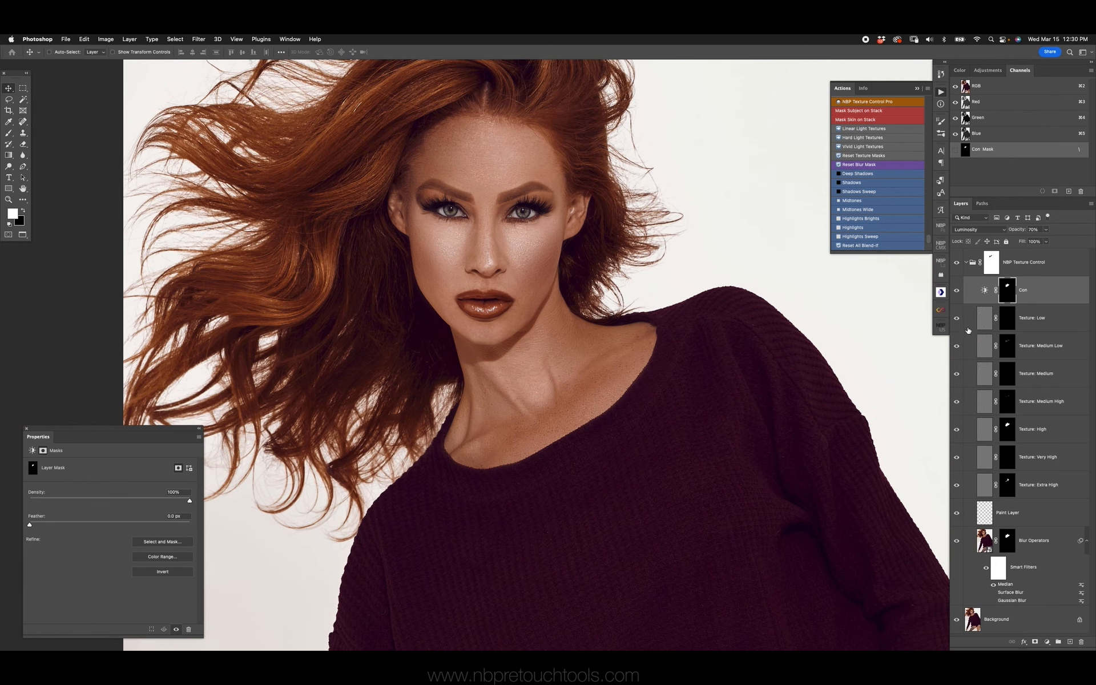
key("6")
Copy the Texture: High layer's mask onto the Texture: Very High layer, and compare with Texture: High hidden
key("z")
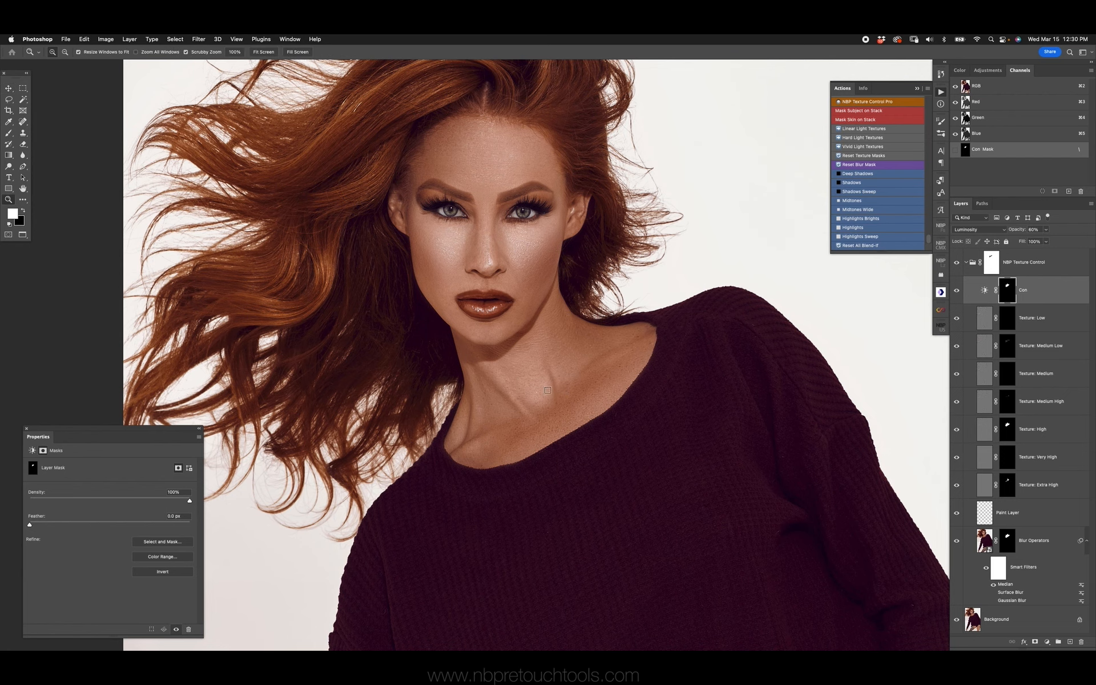
left_click(10, 88)
key("super+plus")
key("super+plus")
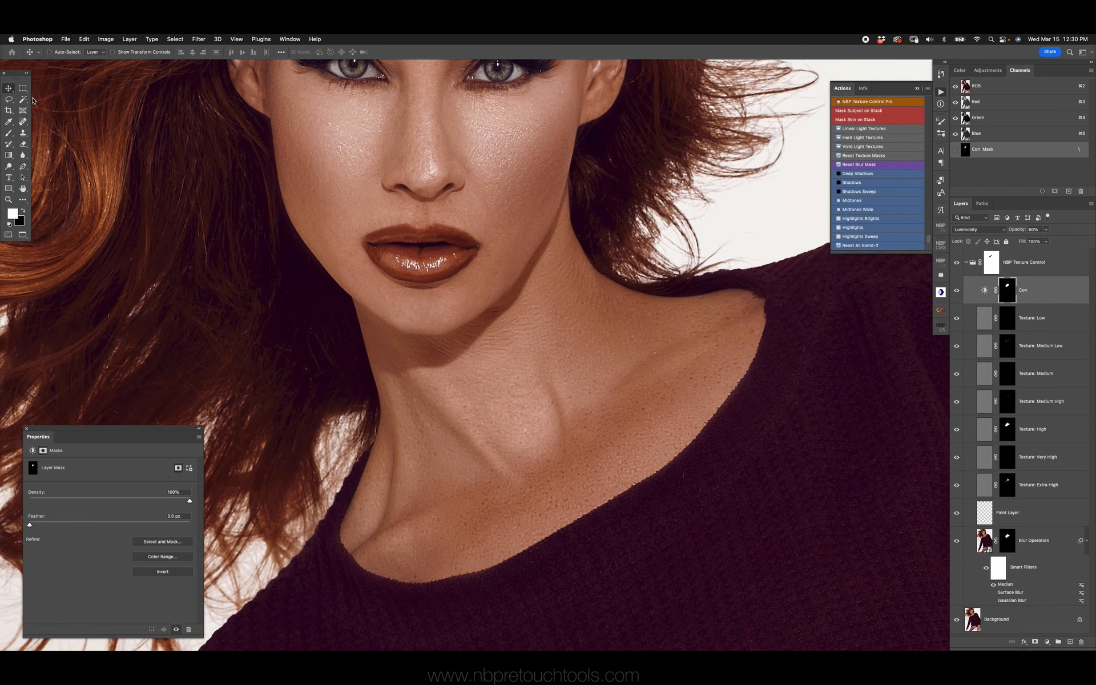
left_click_drag(622, 366, 620, 292)
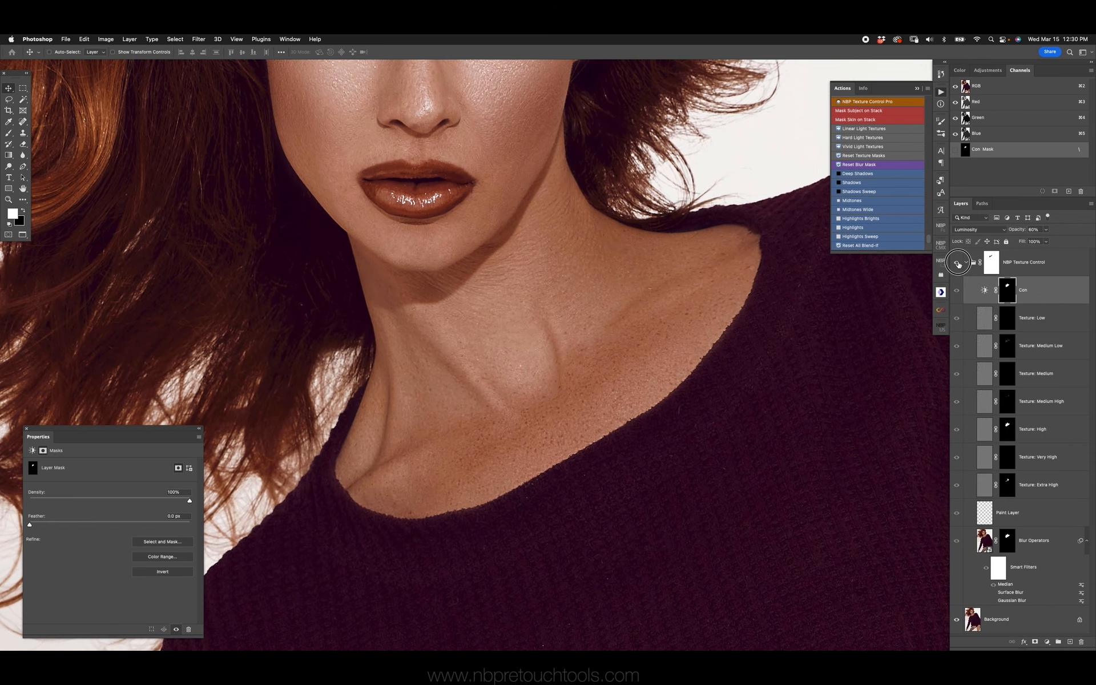
left_click(1007, 432)
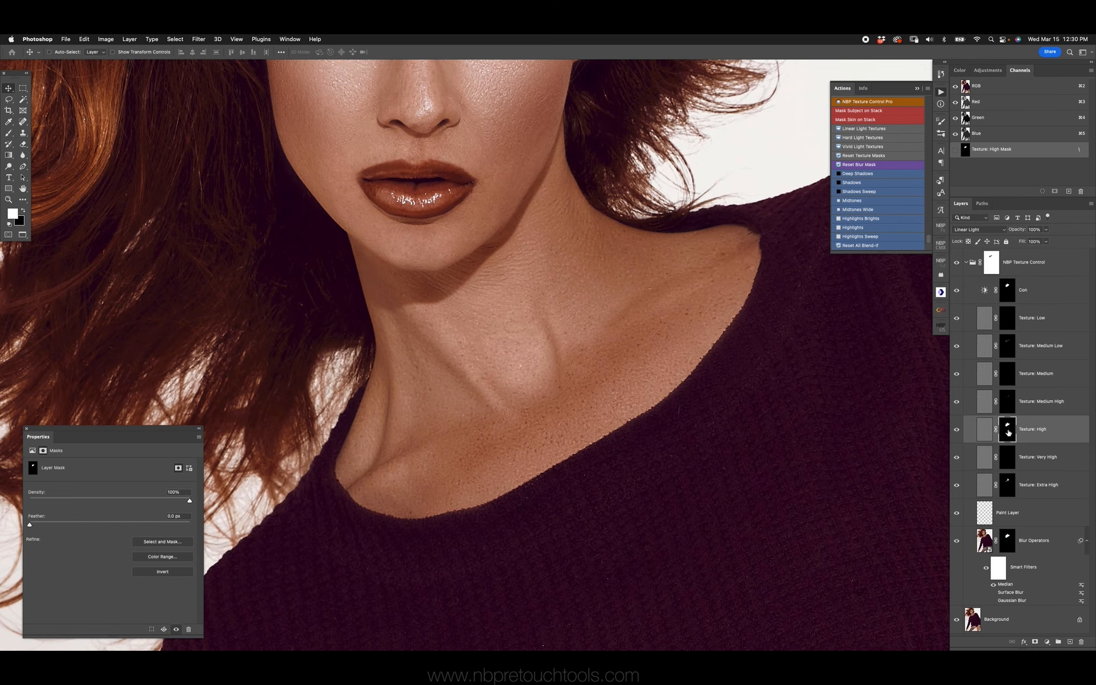
left_click(1009, 432, "alt")
left_click(1008, 432, "alt")
left_click_drag(1006, 439, 1008, 457)
left_click(958, 429)
left_click(958, 435)
Set the Texture: Very High layer's opacity to 50%, and compare the neck close-up with the NBP Texture Control group hidden
left_click(986, 438)
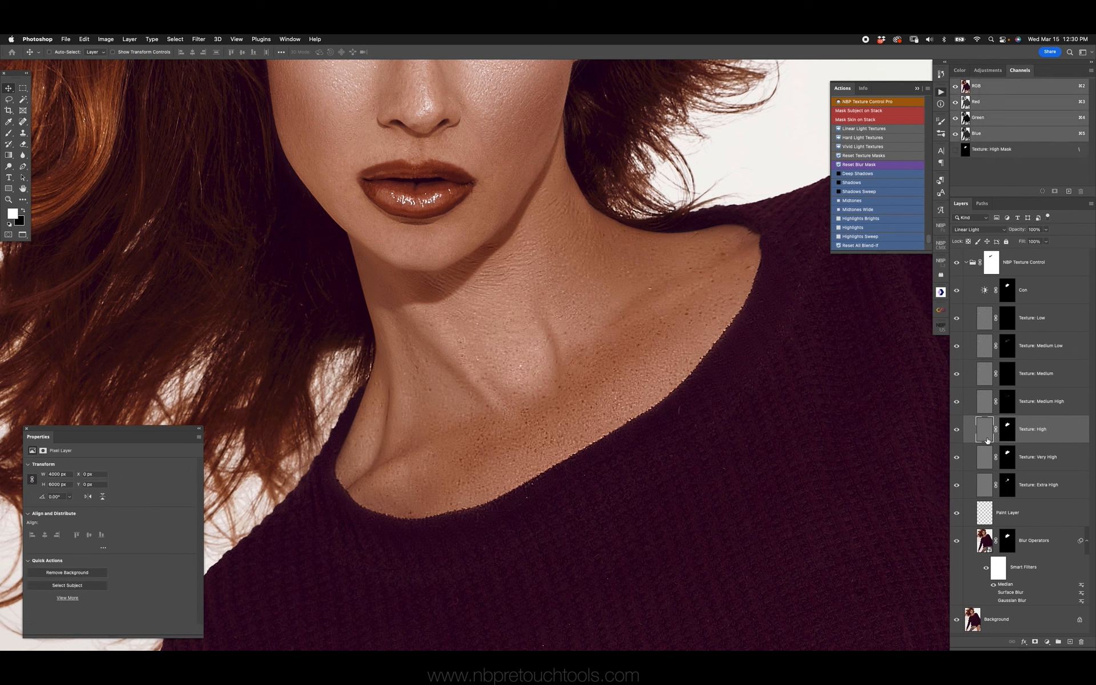
left_click(986, 458)
key("5")
key("z")
left_click(584, 335)
left_click(958, 263)
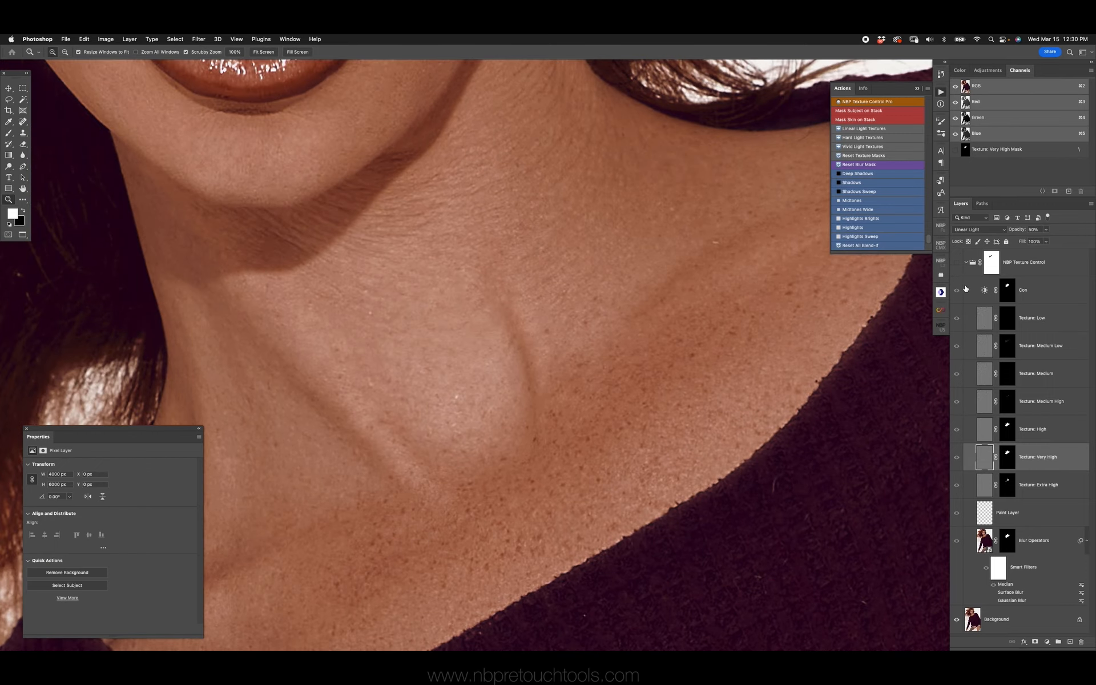
left_click(958, 263)
key("super+0")
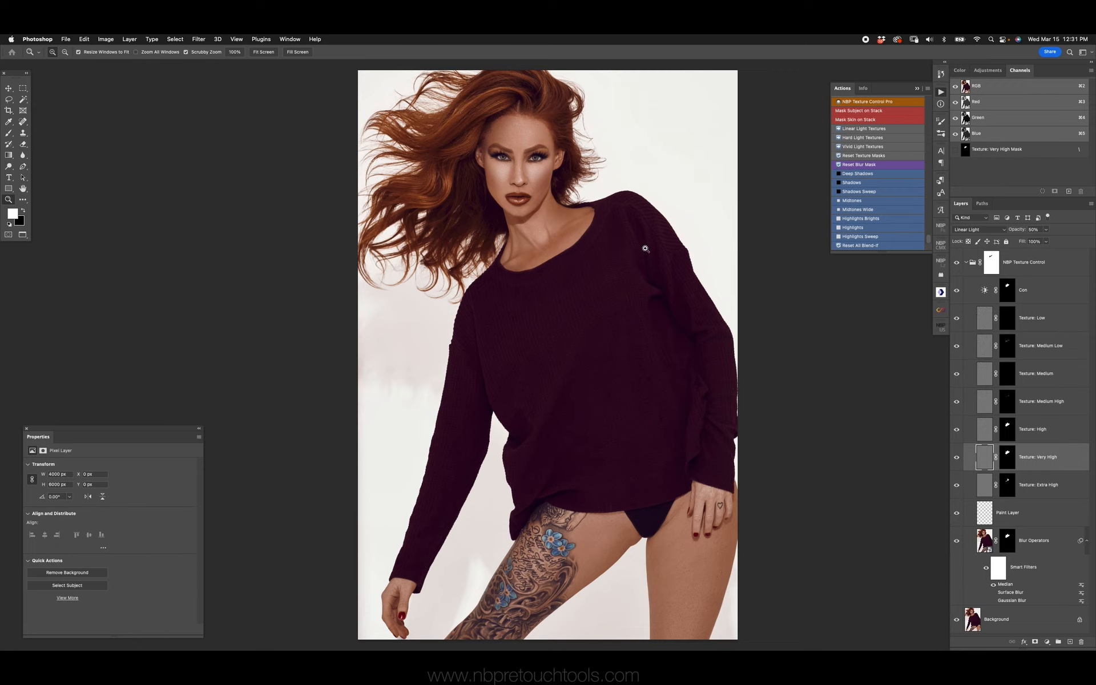
Merge the visible retouch into a new layer above the Background and delete the NBP Texture Control group
key("super+alt+shift+e")
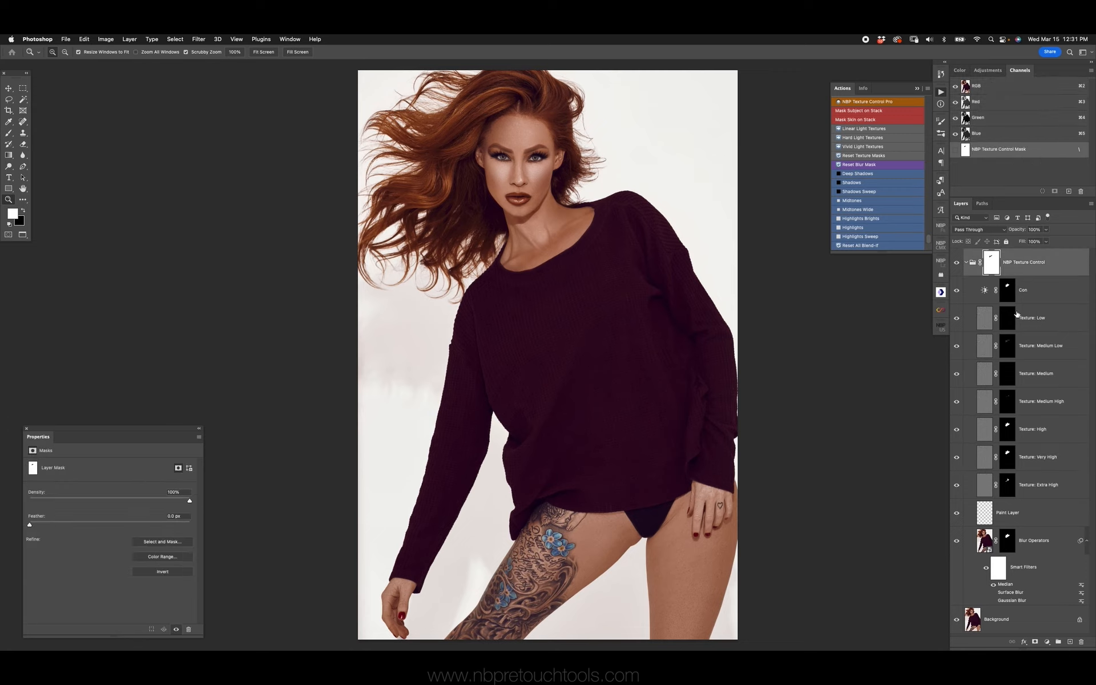
left_click_drag(974, 291, 1080, 634)
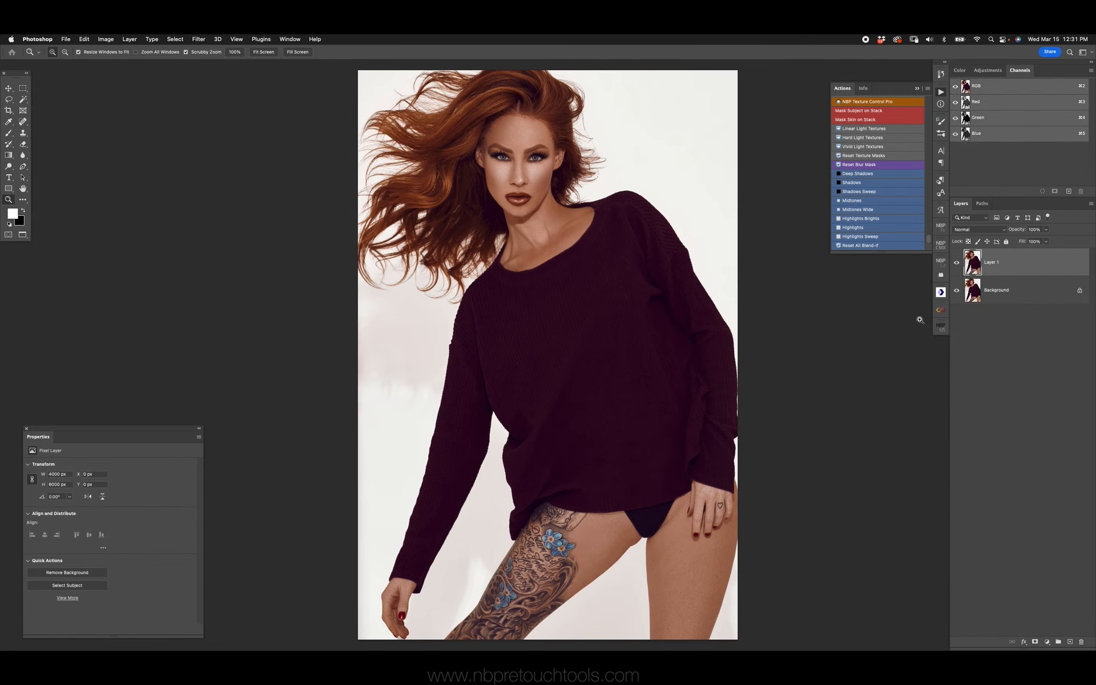
Compare the face and neck with the merged Layer 1 hidden and shown
left_click(552, 213)
left_click_drag(552, 214, 573, 360)
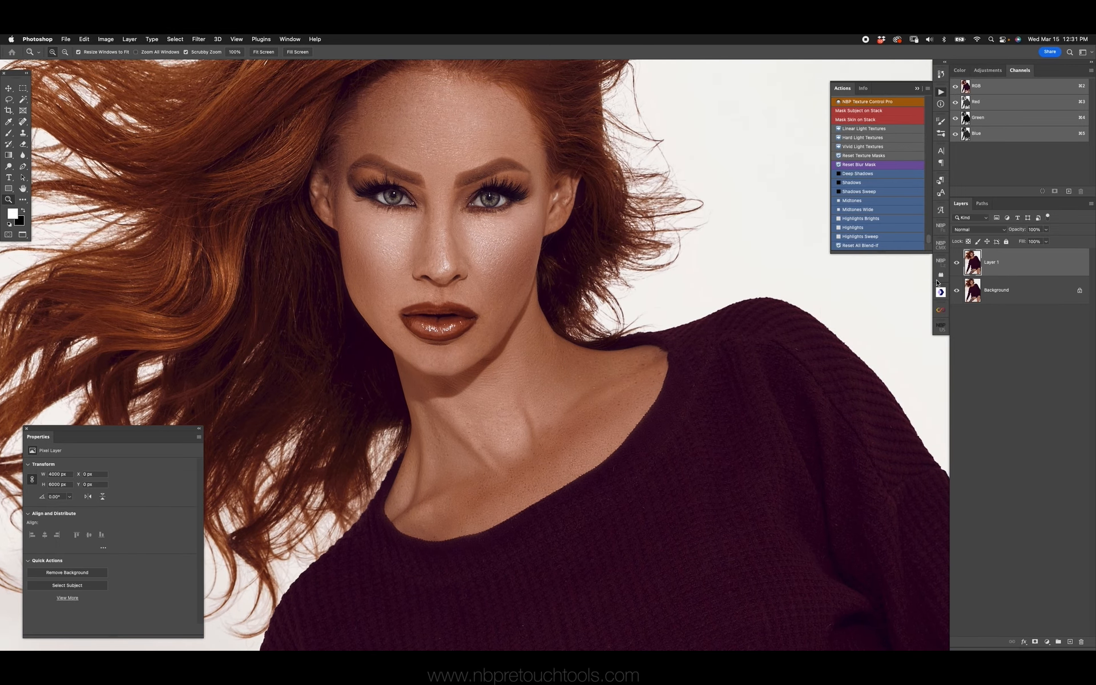
left_click(958, 264)
left_click(959, 264)
scroll(616, 350, "down", 5)
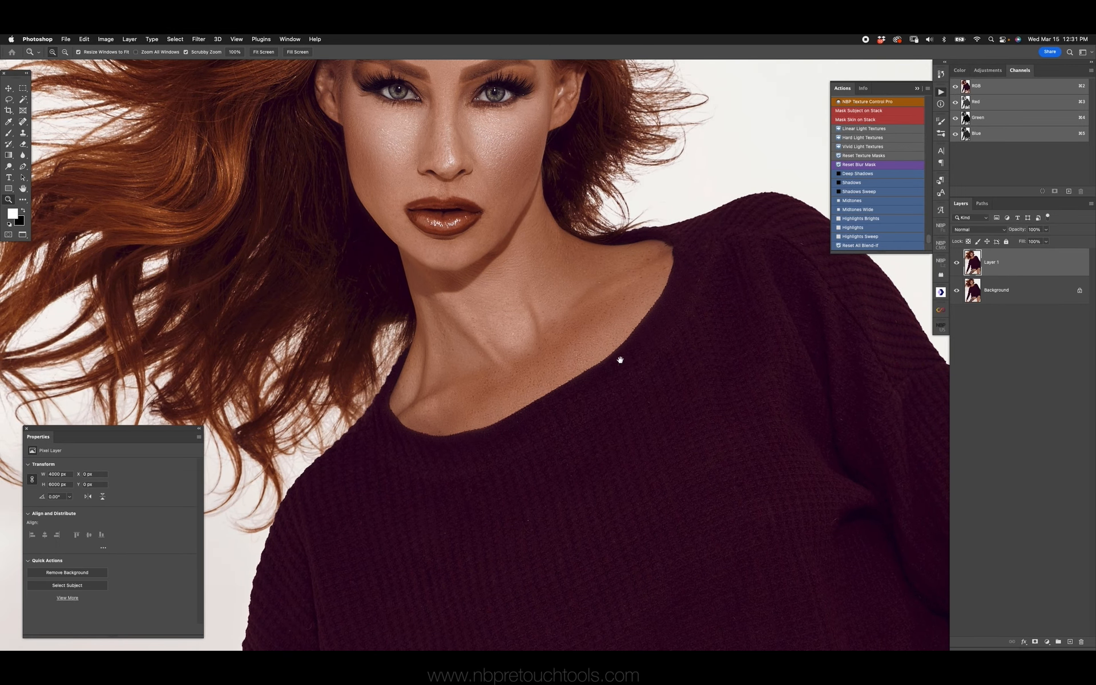
Paint over one eye in white on the Texture: Medium Low mask with a smaller brush
key("super+0")
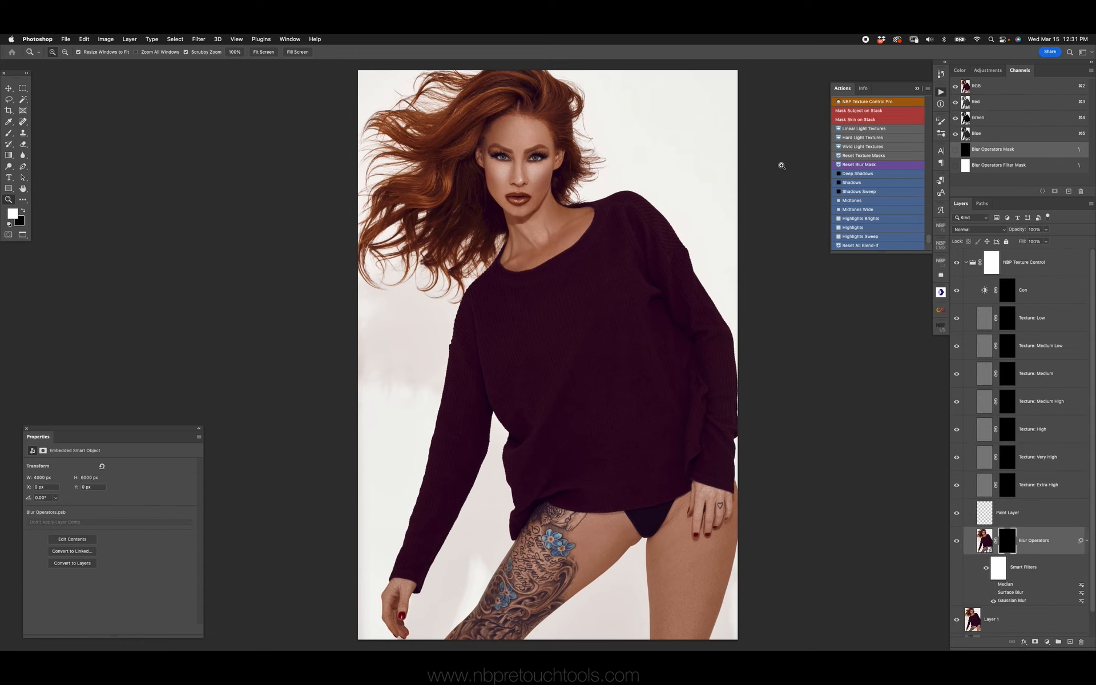
double_click(9, 200)
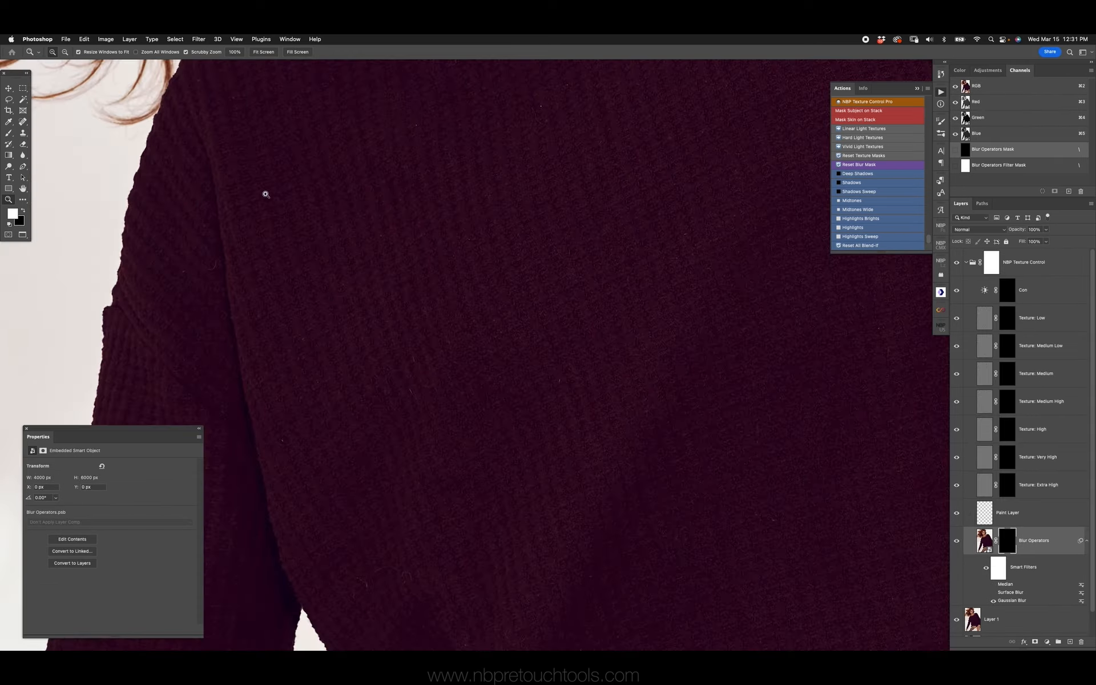
scroll(266, 194, "up", 15)
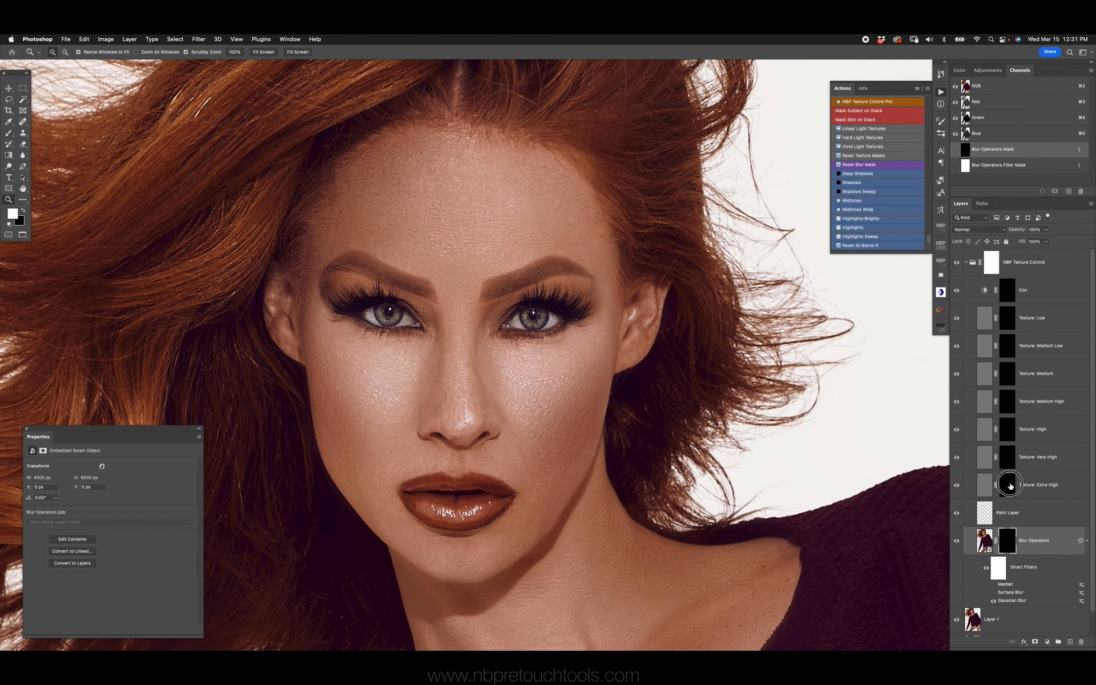
left_click(1010, 486)
left_click(1007, 457)
key("b")
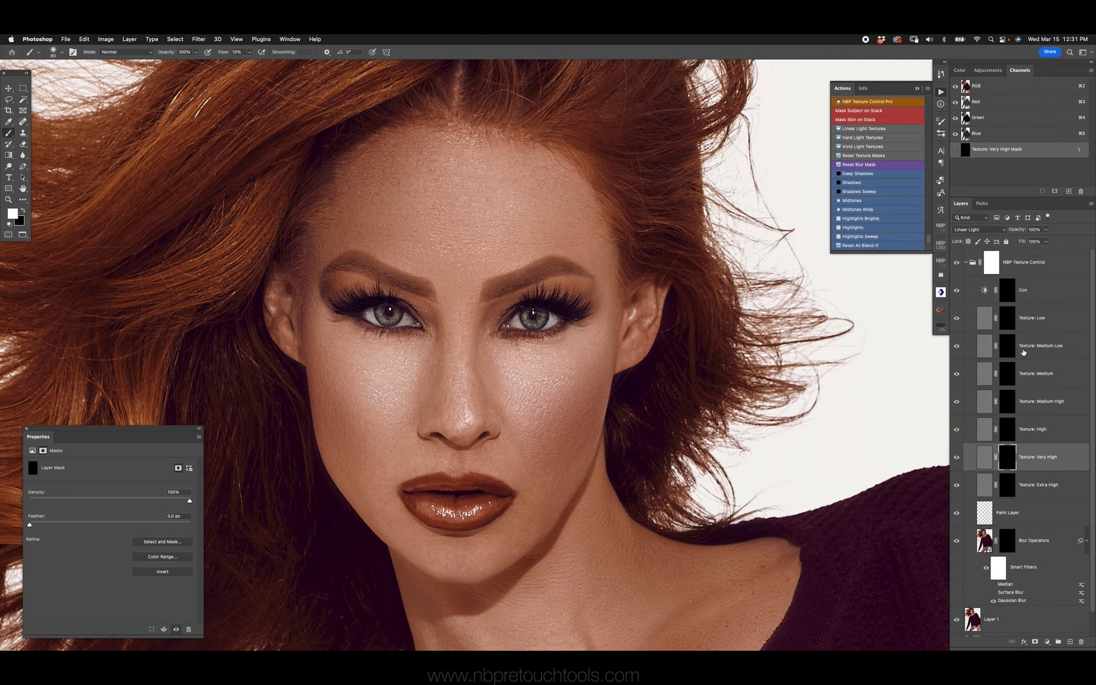
left_click(1008, 346)
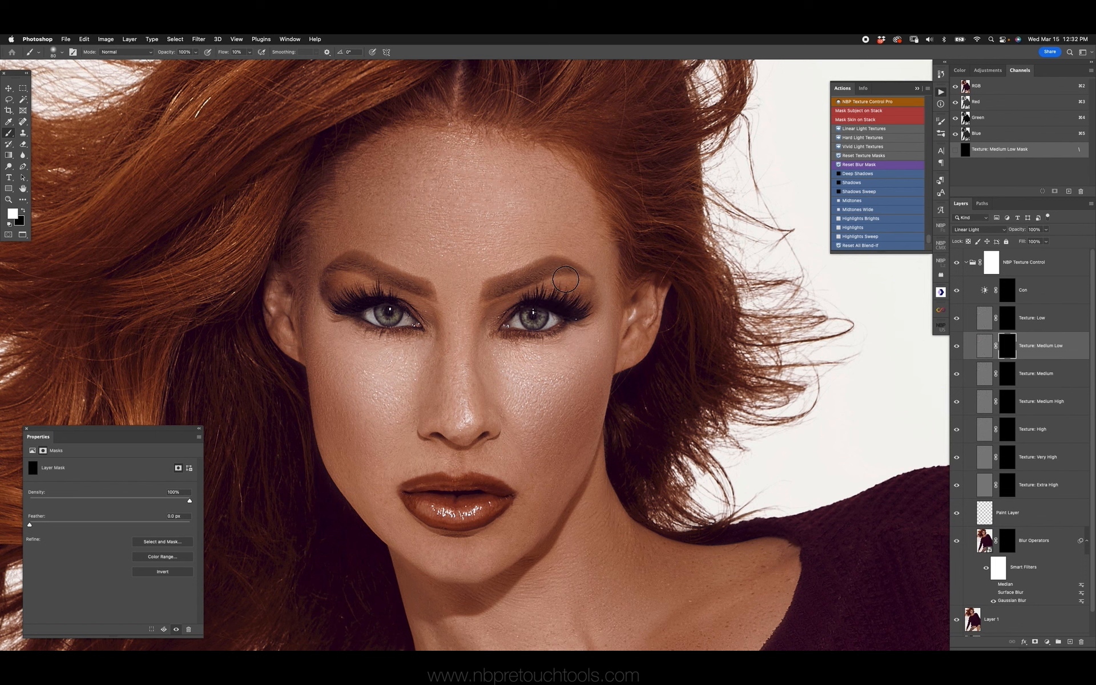
key("bracketleft")
key("bracketleft")
mouse_move(509, 321)
left_mouse_down()
mouse_move(565, 303)
mouse_move(515, 318)
mouse_move(545, 323)
left_mouse_up()
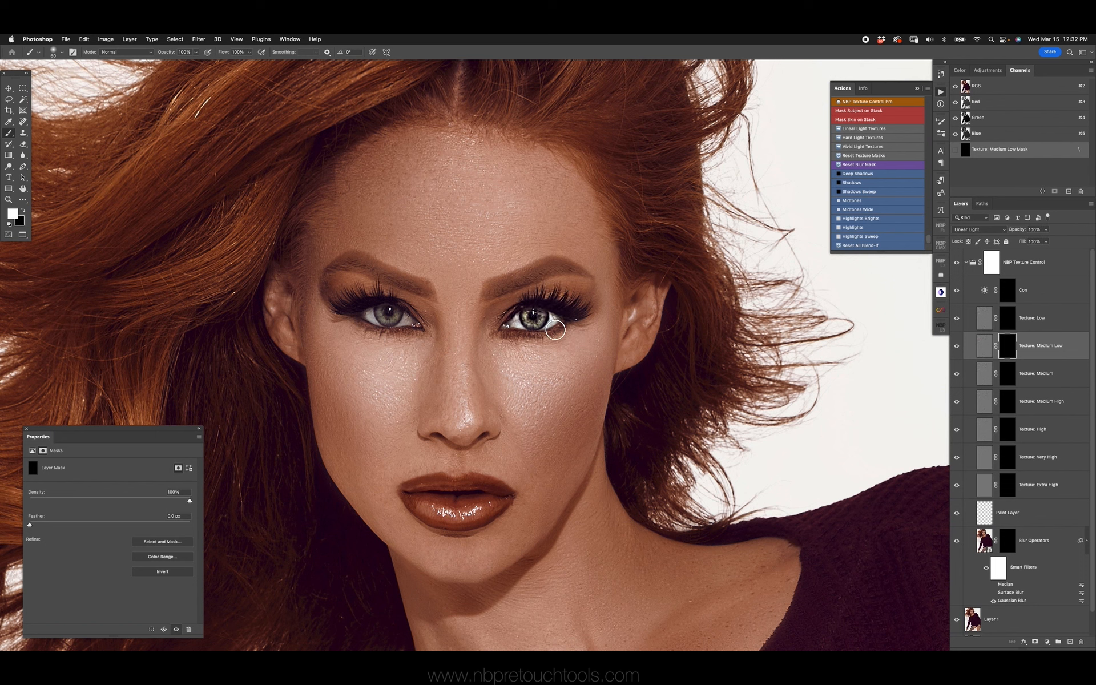
Paint both eyes white on the Texture: Very High mask at 100% flow, and check them close up
left_click(1007, 458)
left_click_drag(511, 317, 565, 308)
mouse_move(371, 306)
left_mouse_down()
mouse_move(387, 295)
mouse_move(367, 311)
mouse_move(394, 320)
left_mouse_up()
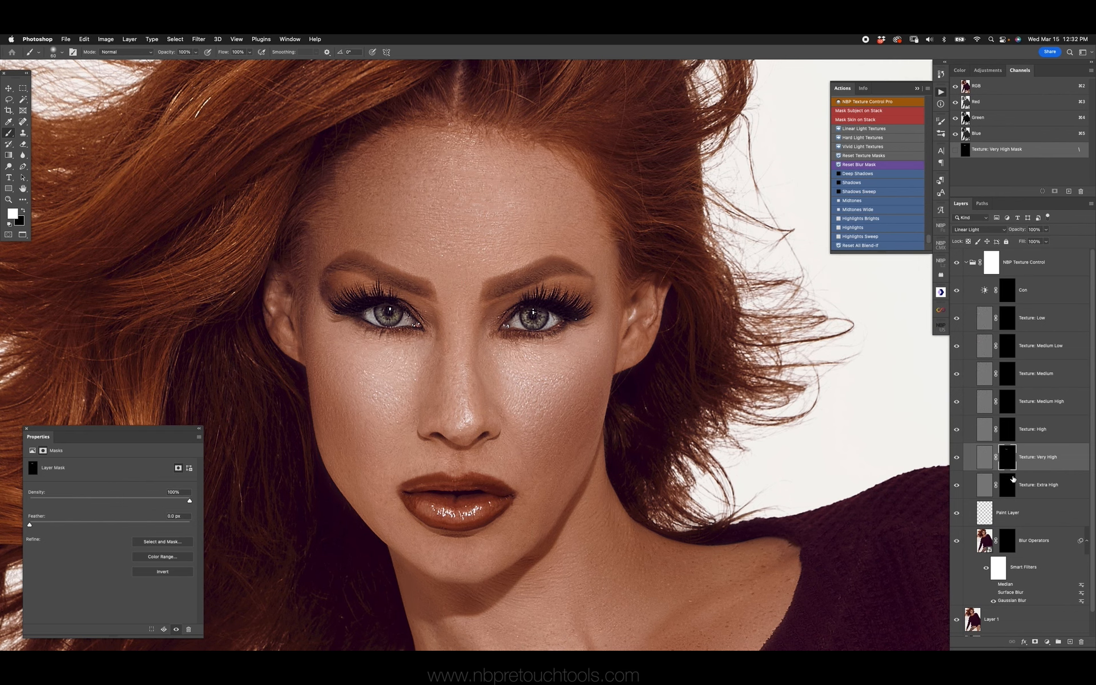
key("z")
left_click(468, 320)
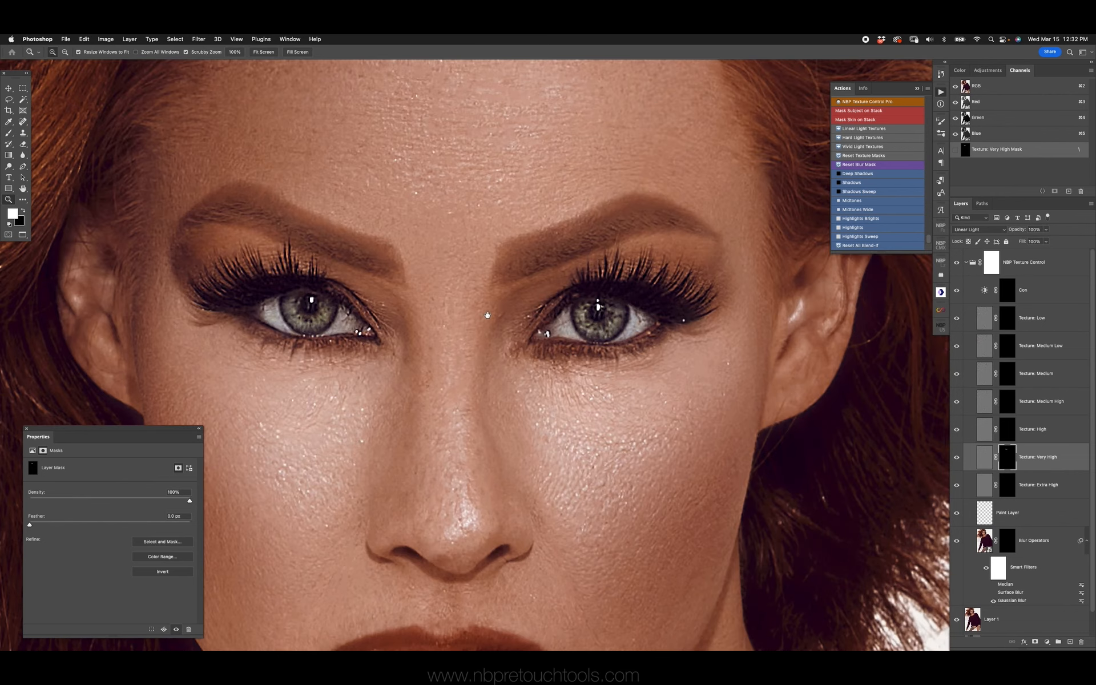
left_click(469, 321)
key("b")
key("super+minus")
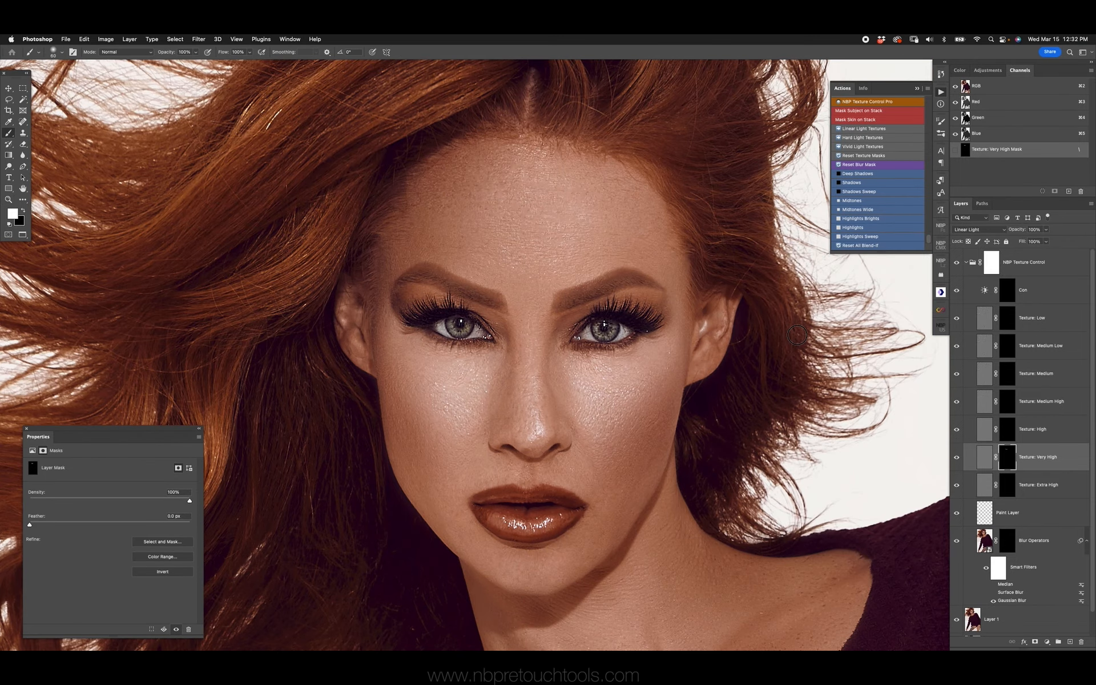
Paint the lash area of both eyes white on the Texture: Extra High mask with a small brush
key("x")
key("bracketright")
key("bracketright")
left_click(1010, 491)
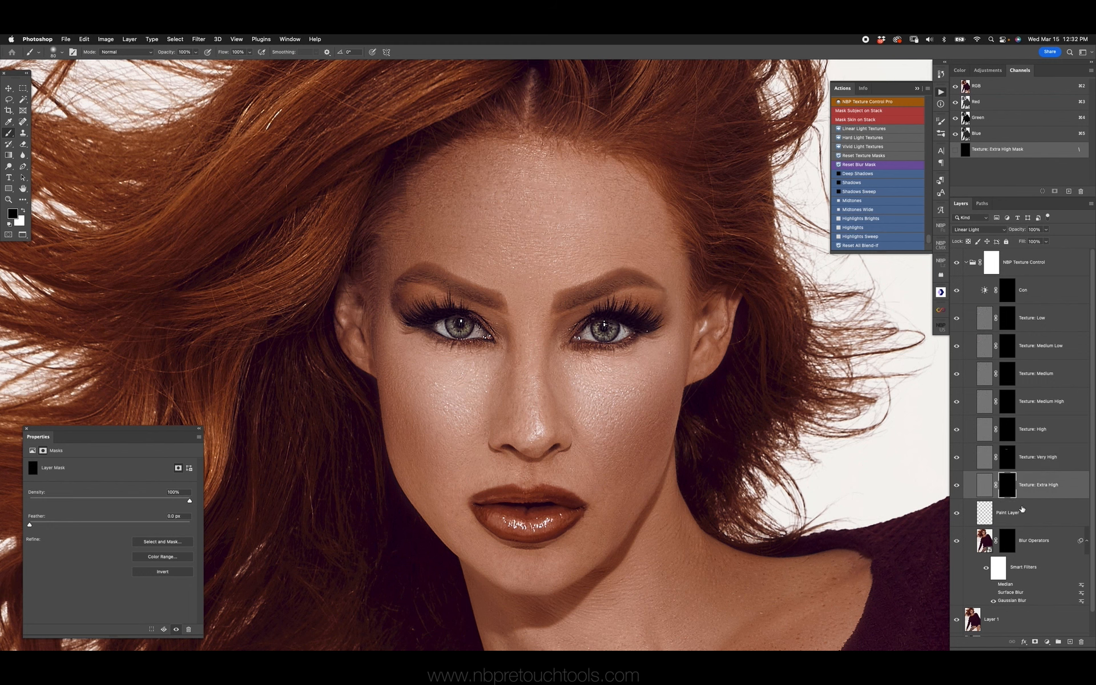
key("x")
key("bracketleft")
key("bracketleft")
Paint both eyebrows white on the Texture: Medium High mask with a finer brush
key("bracketleft")
left_click_drag(606, 308, 646, 322)
left_click_drag(408, 307, 450, 304)
left_click(1011, 411)
key("bracketleft")
left_click_drag(558, 299, 637, 279)
key("bracketleft")
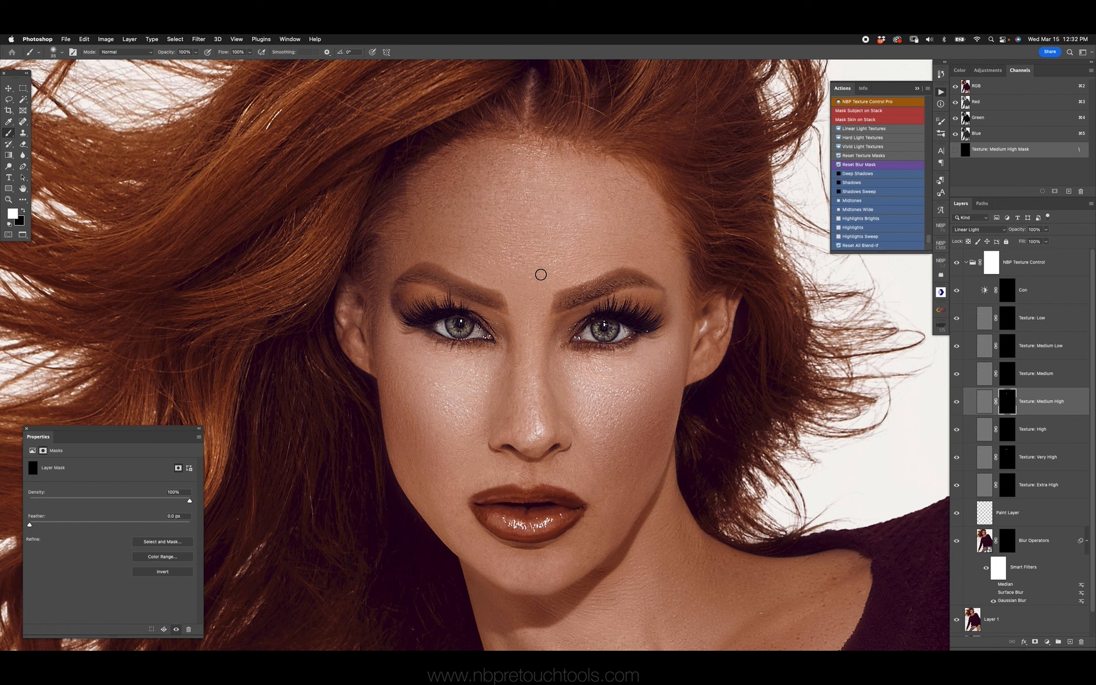
left_click_drag(451, 282, 502, 301)
Paint the lips white on the Texture: High mask with a larger brush
key("bracketright")
key("bracketright")
key("bracketright")
left_click(1007, 432)
key("bracketright")
left_click_drag(564, 507, 525, 503)
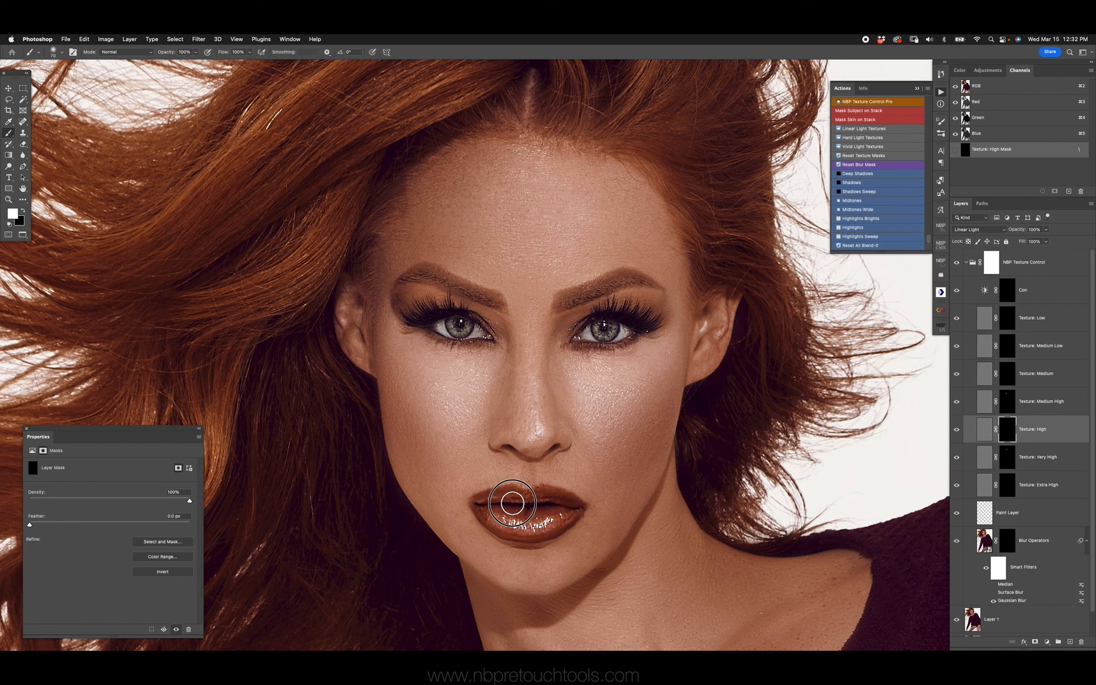
Compare the sharpened facial details with the NBP Texture Control group hidden, and examine the eyes close up
left_click(958, 264)
key("z")
left_click(556, 346)
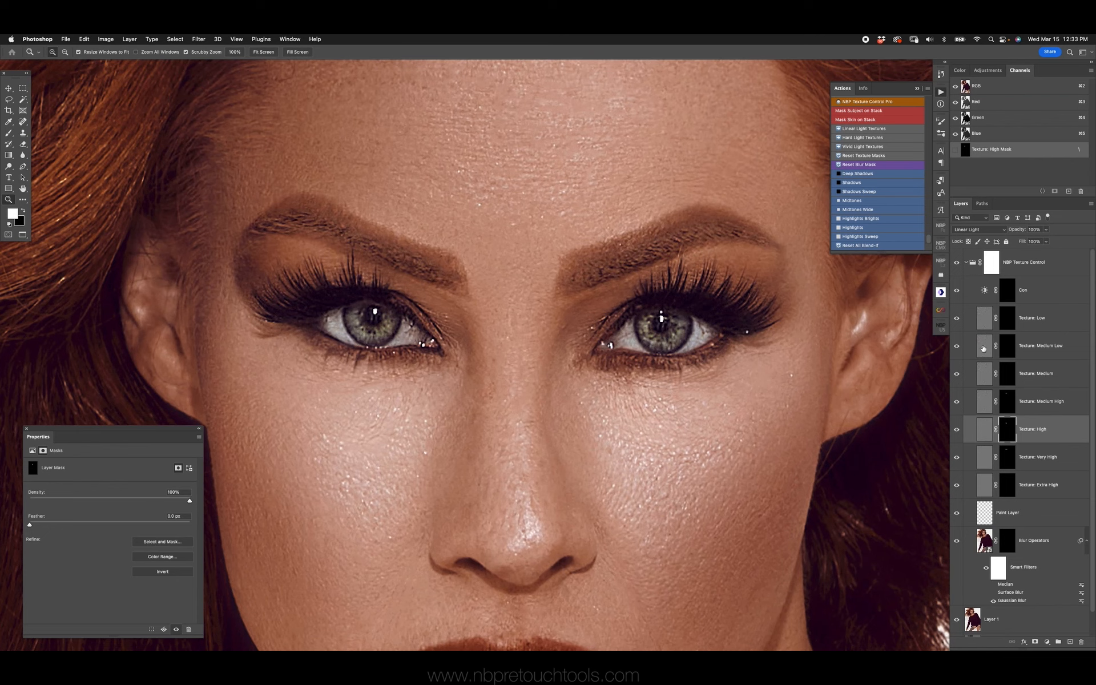
Try the Hard Light Textures action on the texture layers and inspect one eye close up
left_click(864, 137)
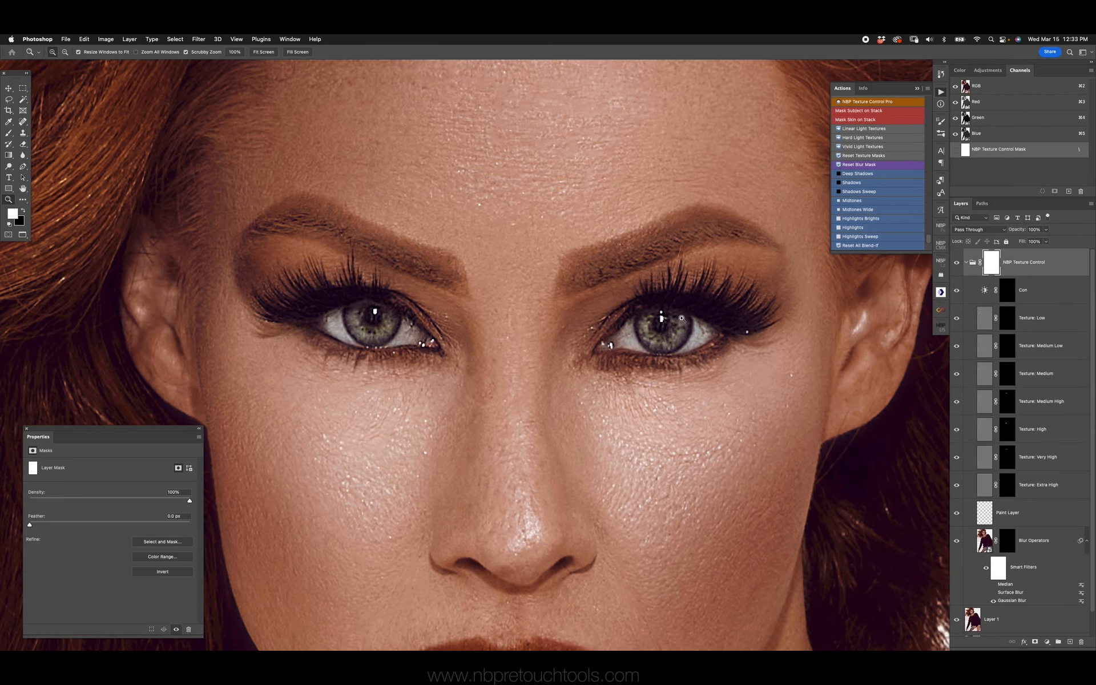
left_click_drag(705, 321, 751, 315)
left_click_drag(722, 308, 627, 323)
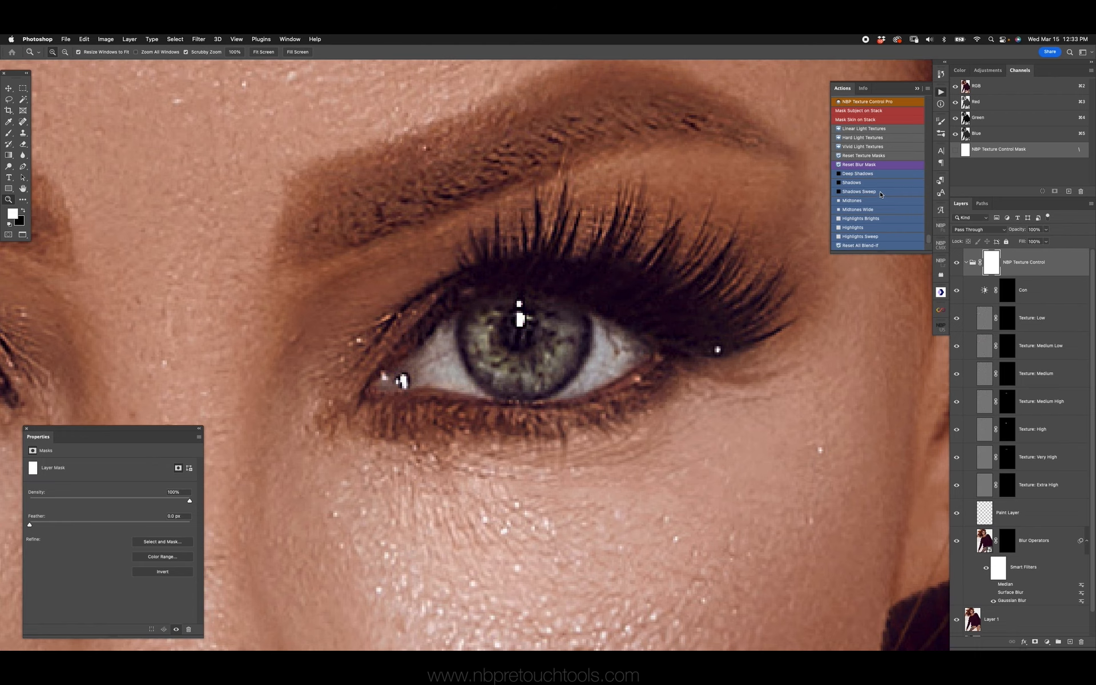
key("super+0")
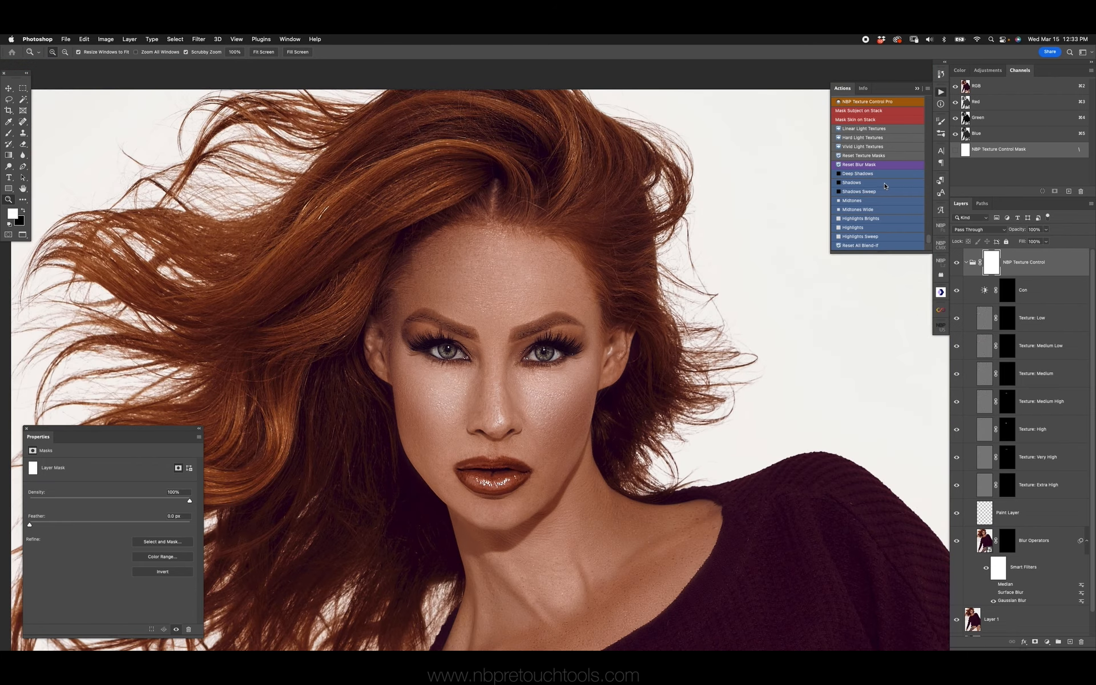
Paint one cheek white on the Texture: Medium mask with a larger brush, and inspect the skin close up
key("super+plus")
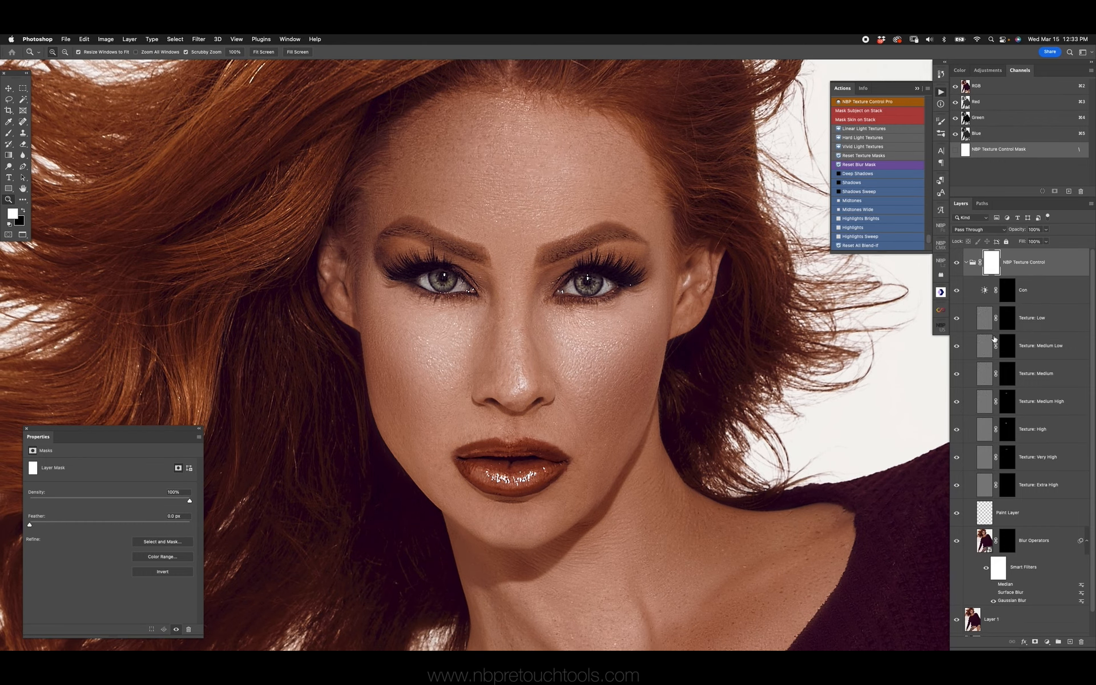
left_click(1009, 374)
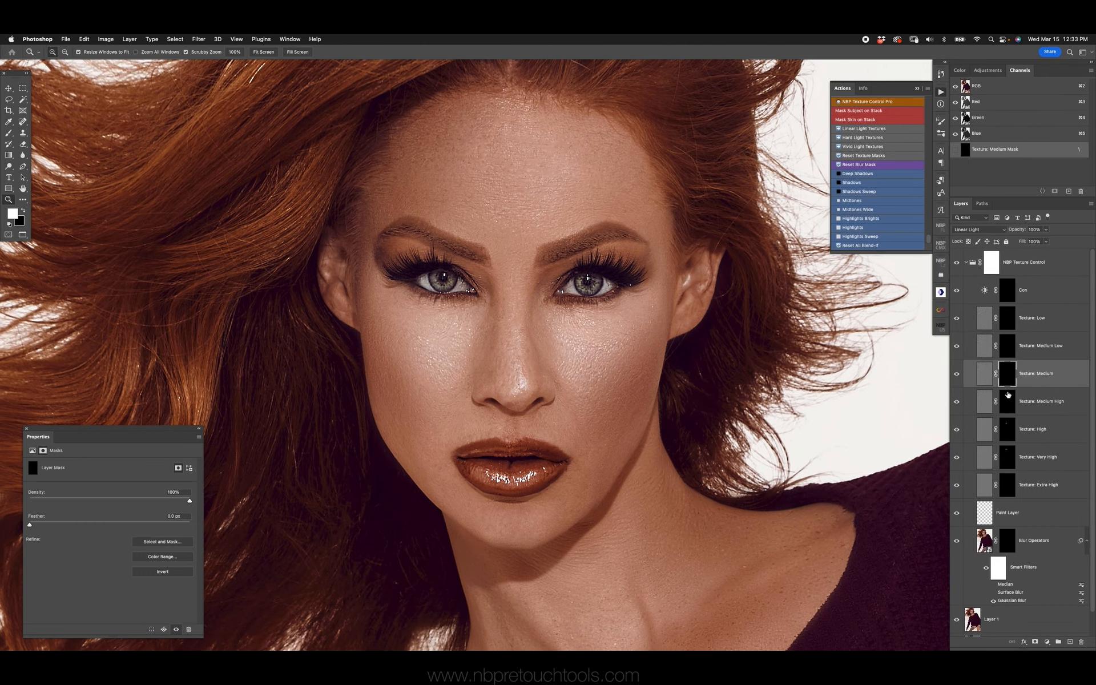
key("b")
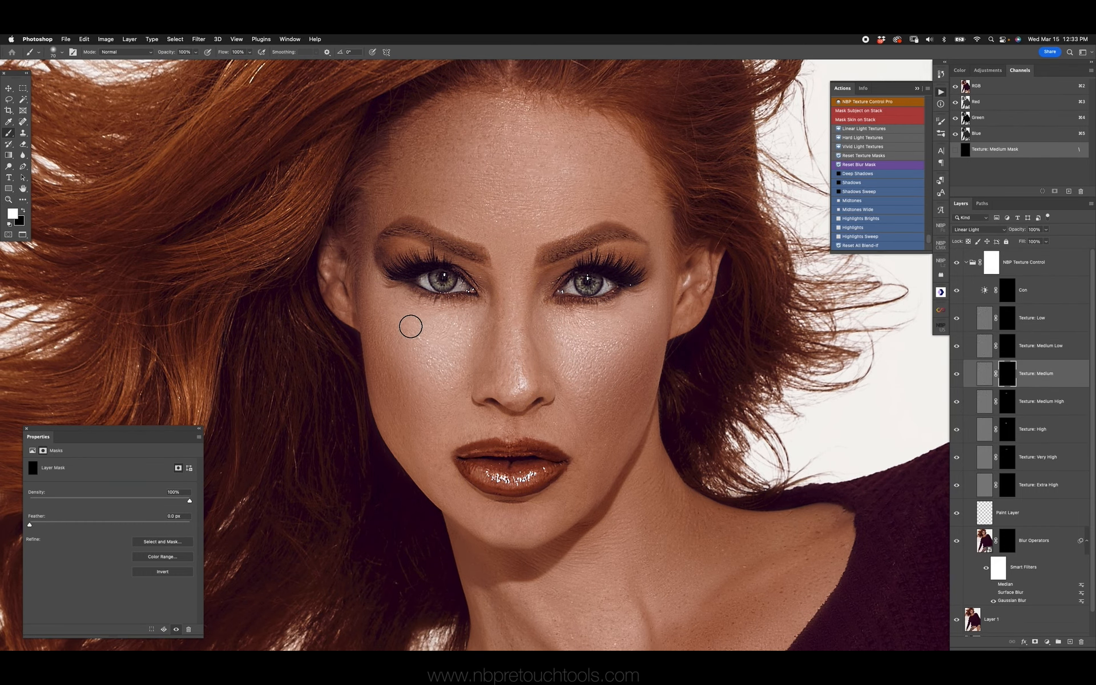
key("bracketright")
key("bracketright")
key("bracketright")
key("bracketright")
key("bracketright")
key("bracketright")
mouse_move(391, 318)
left_mouse_down()
mouse_move(400, 377)
mouse_move(433, 343)
mouse_move(452, 384)
mouse_move(450, 425)
mouse_move(432, 432)
mouse_move(450, 492)
mouse_move(399, 310)
mouse_move(393, 318)
mouse_move(446, 342)
mouse_move(483, 385)
left_mouse_up()
key("z")
left_click_drag(423, 362, 512, 318)
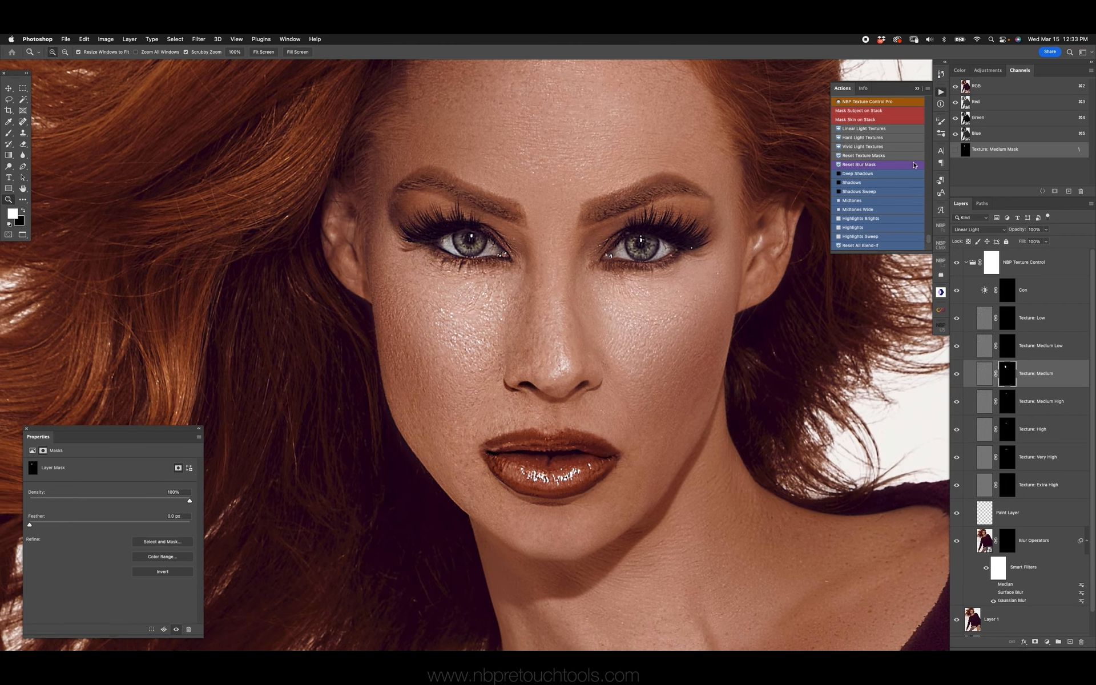
Try the Hard Light Textures action on the painted cheek, and clear all texture masks with Reset Texture Masks
left_click(876, 139)
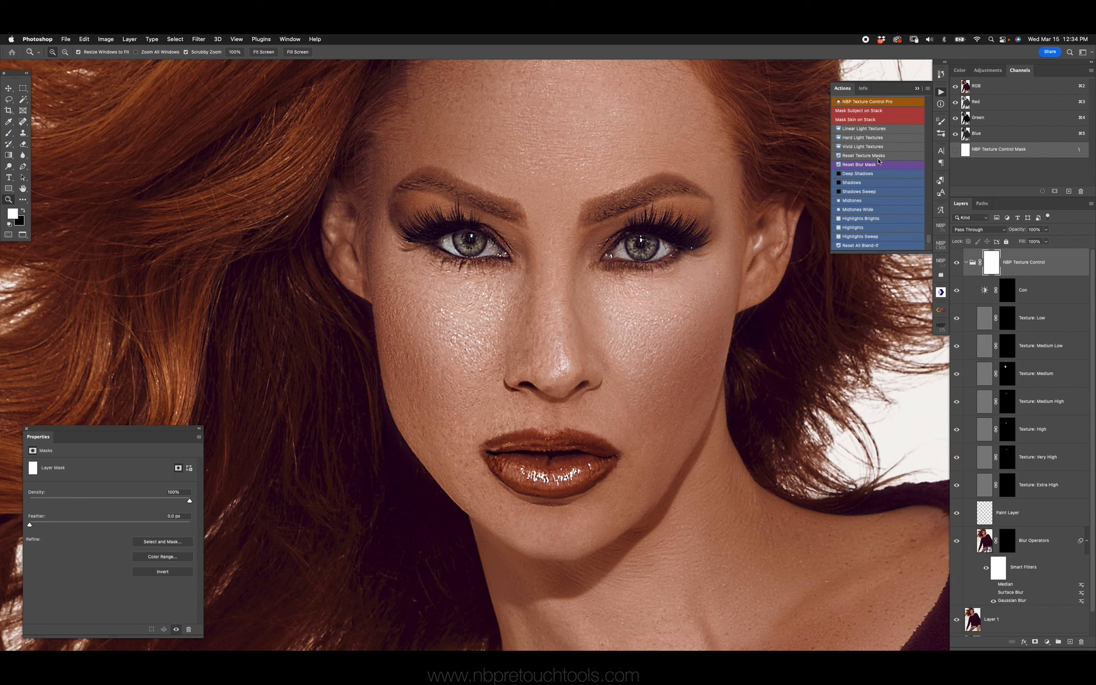
key("x")
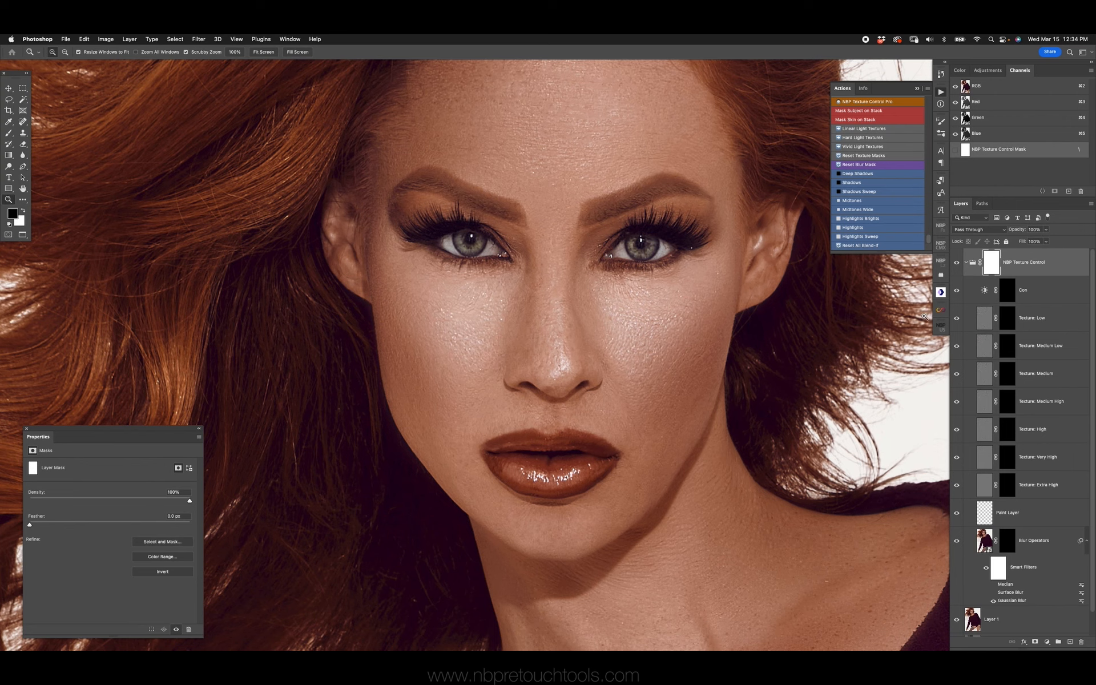
Try painting blur over one eye and cheek on the Blur Operators mask, and clear it with Reset Blur Mask
left_click(1007, 540)
key("b")
key("x")
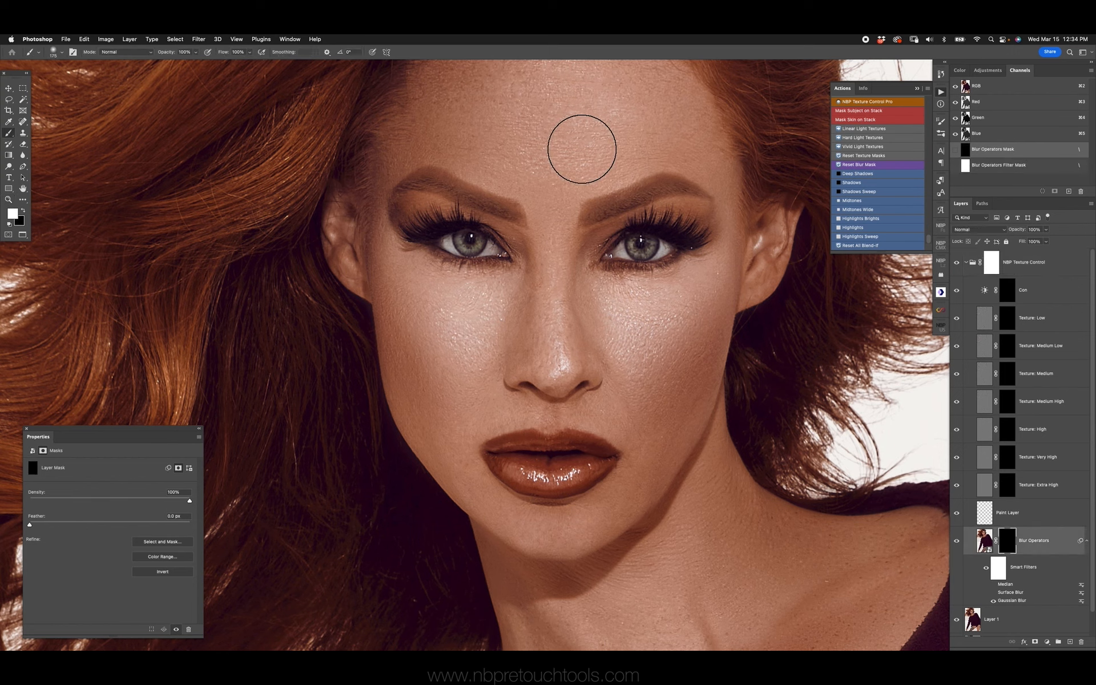
mouse_move(633, 234)
left_mouse_down()
mouse_move(653, 306)
mouse_move(704, 362)
left_mouse_up()
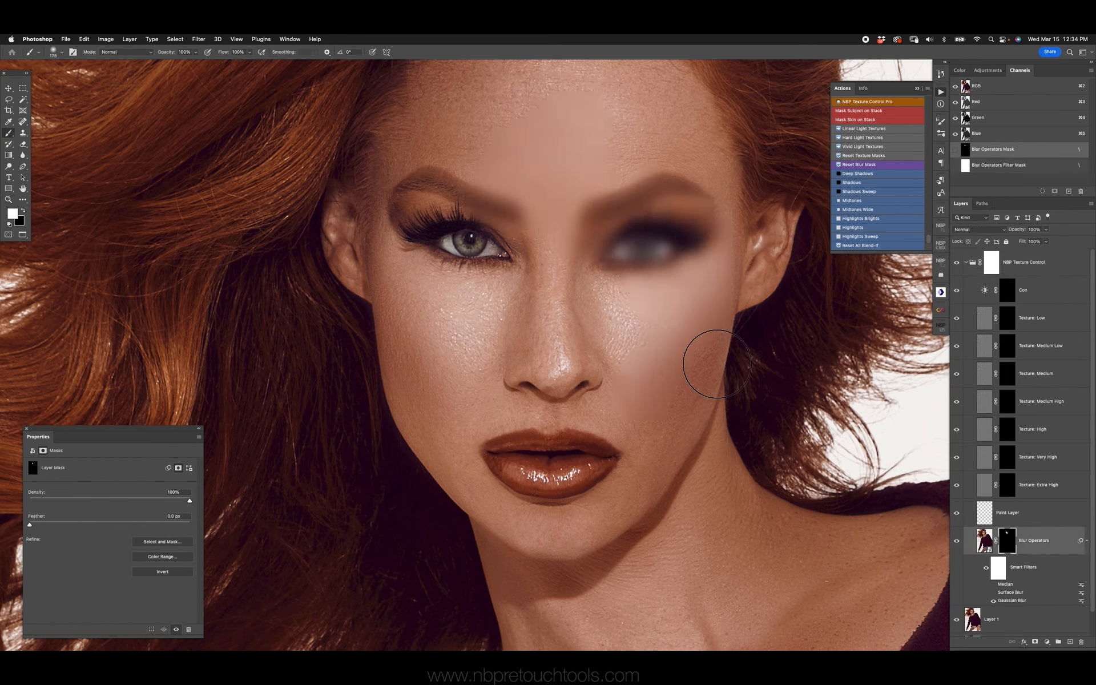
left_click(860, 166)
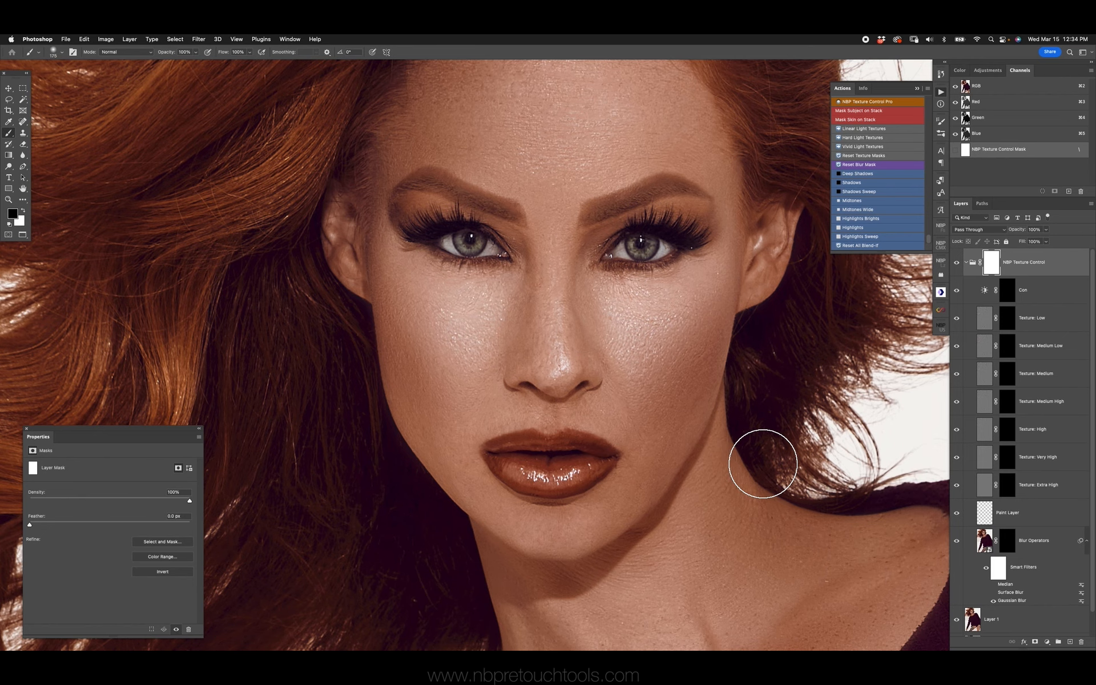
Paint both cheeks white on the Texture: Medium layer's mask
left_click_drag(558, 290, 546, 318)
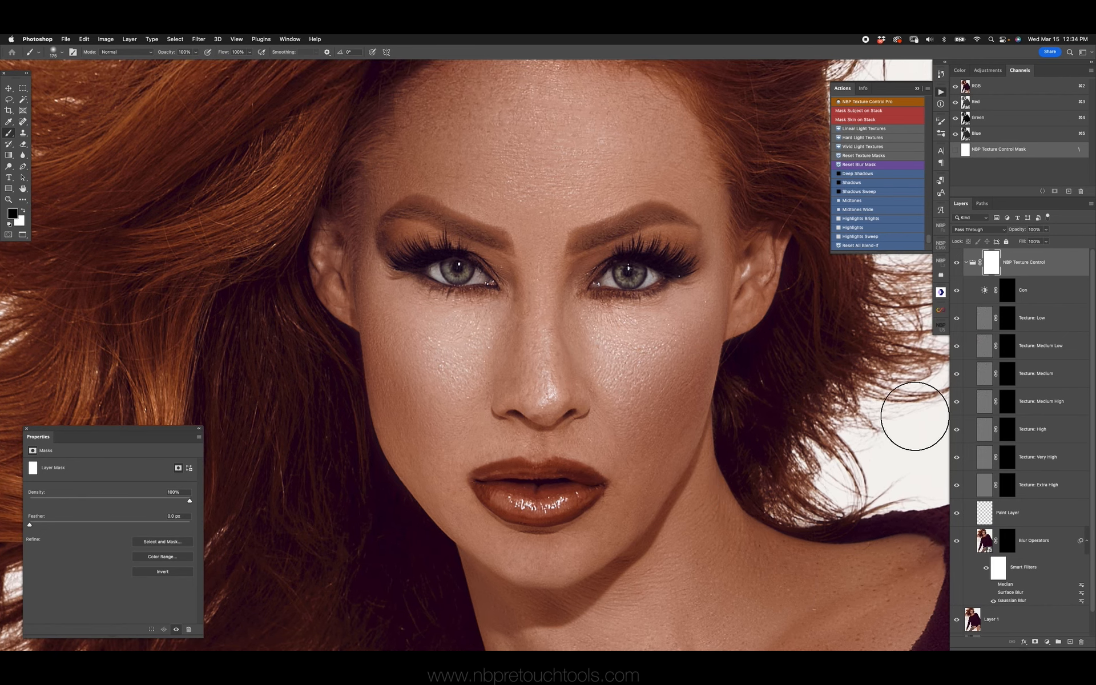
left_click(1008, 375)
key("x")
mouse_move(403, 314)
left_mouse_down()
mouse_move(418, 357)
mouse_move(465, 404)
left_mouse_up()
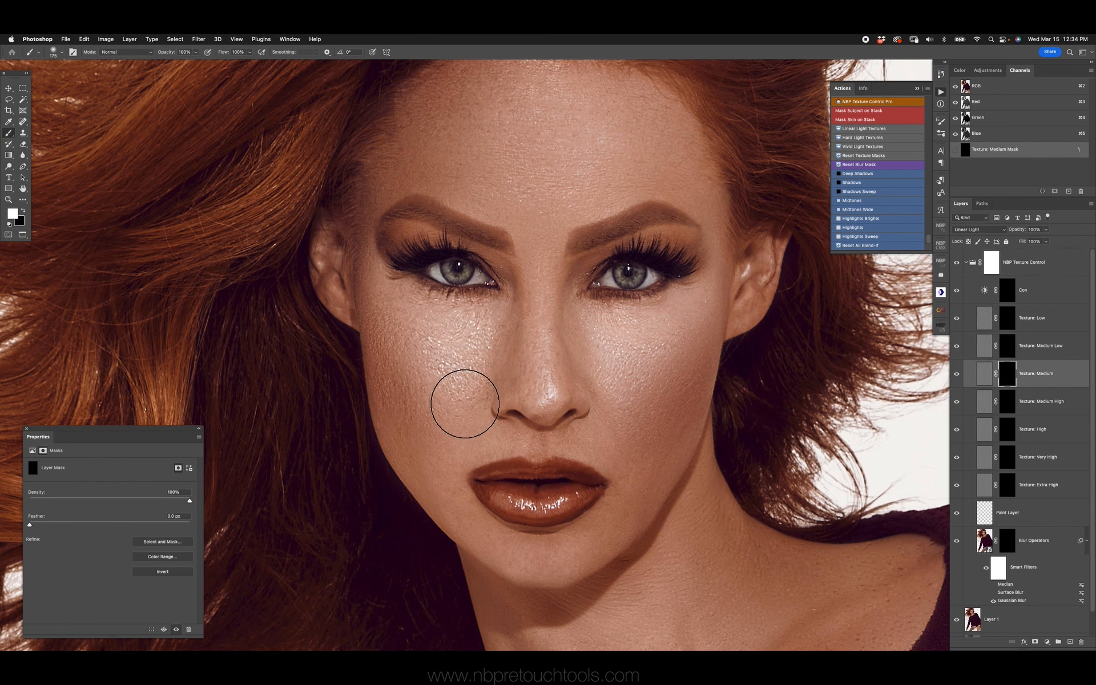
mouse_move(590, 351)
left_mouse_down()
mouse_move(612, 371)
mouse_move(675, 372)
mouse_move(688, 408)
left_mouse_up()
Compare the highlights on both cheeks close up with the Texture: Medium layer hidden and shown
left_click(957, 374)
left_click(958, 374)
left_click(958, 374)
left_click(957, 374)
key("z")
left_click(487, 344)
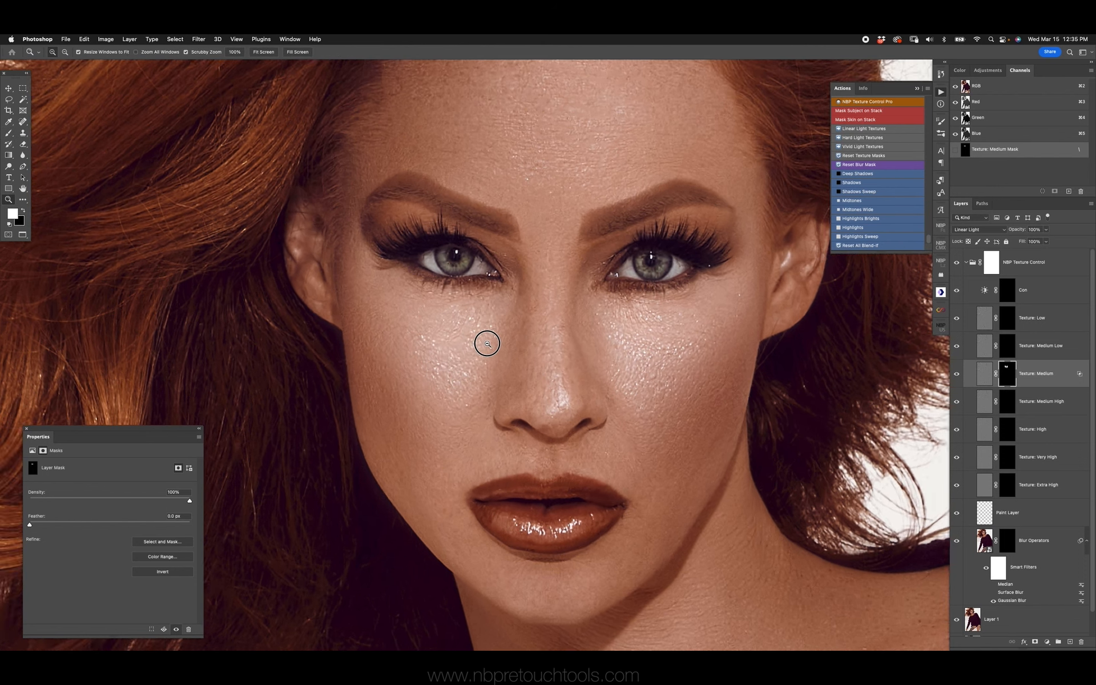
left_click(543, 326)
left_click(957, 374)
left_click(958, 376)
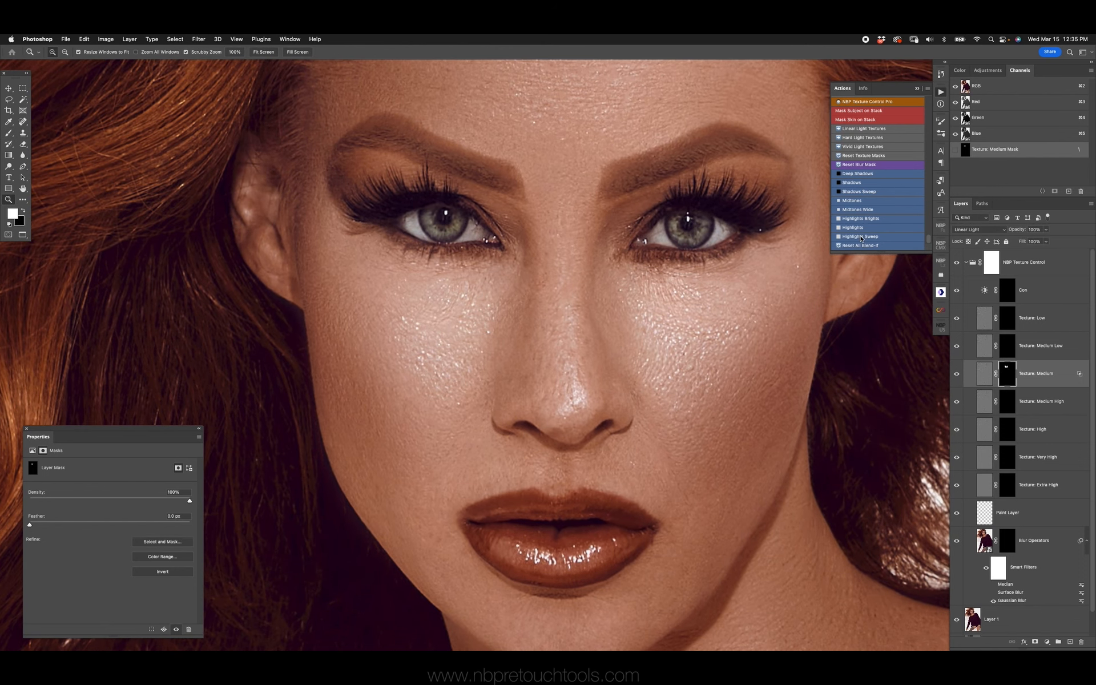
left_click(957, 375)
left_click(957, 375)
Extend the white area of the Texture: Medium mask over more of the skin with a brush size of 200
key("super+minus")
key("super+minus")
left_click_drag(642, 320, 621, 312)
key("b")
key("bracketright")
key("bracketright")
key("bracketleft")
mouse_move(484, 326)
left_mouse_down()
mouse_move(479, 347)
mouse_move(474, 317)
left_mouse_up()
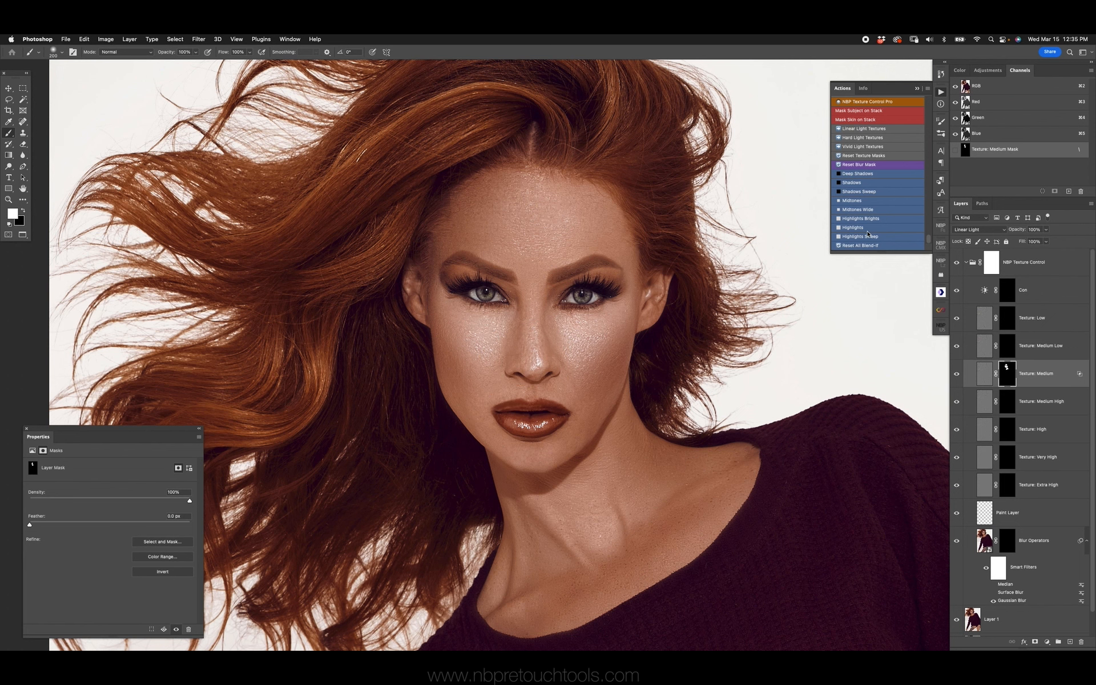
key("z")
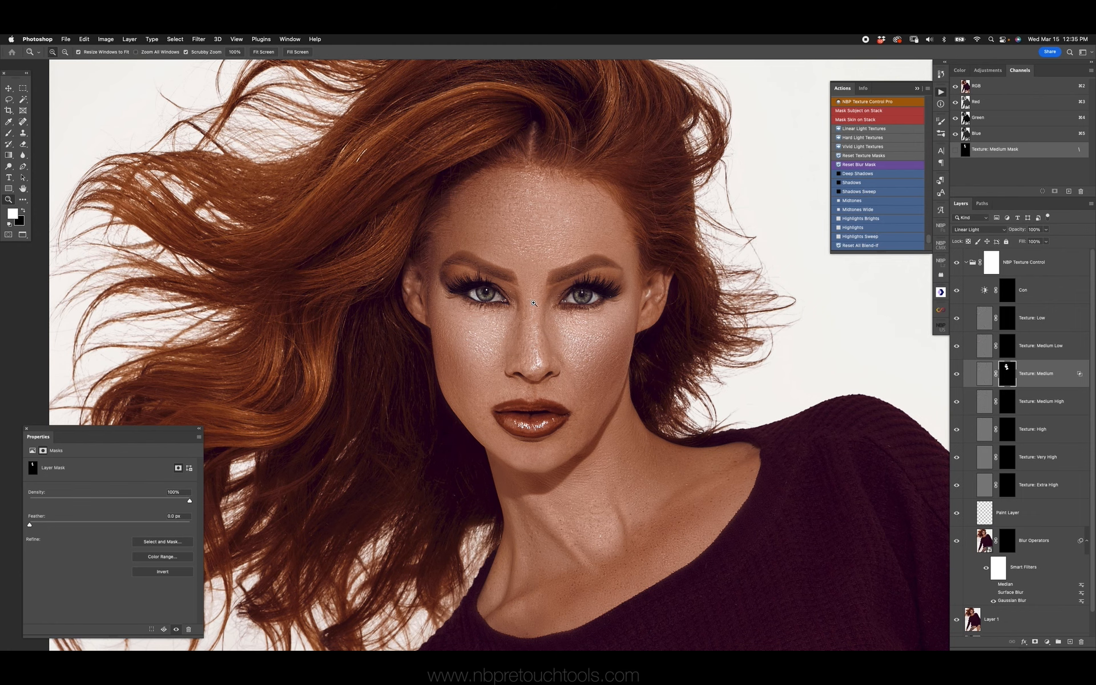
left_click(540, 309)
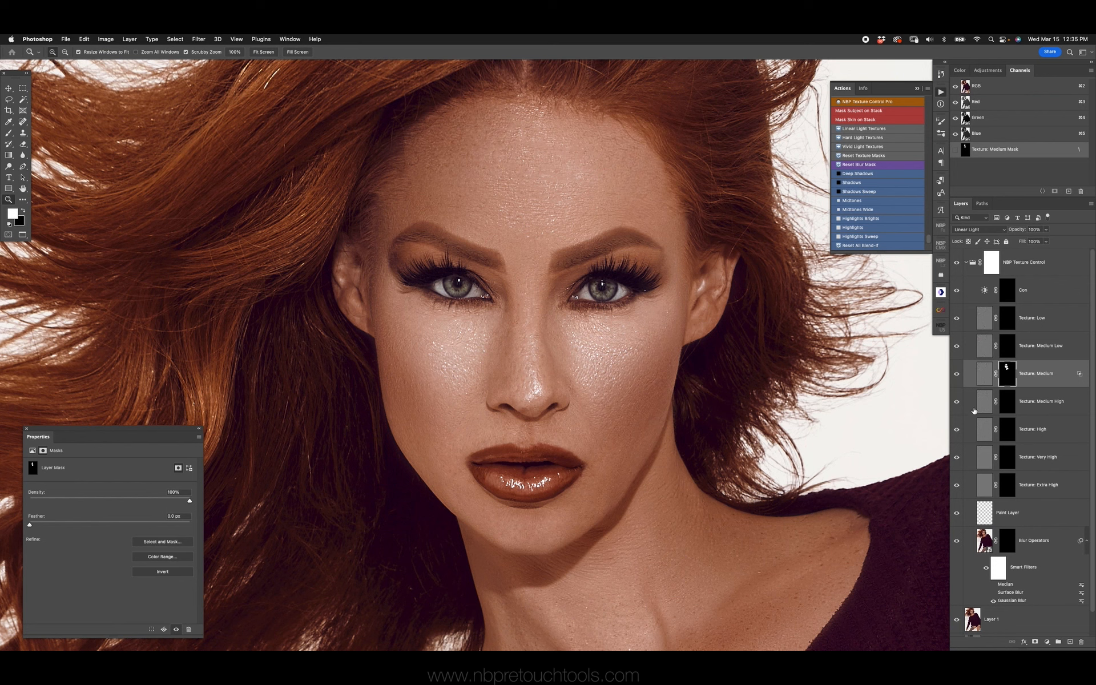
Paint the lower cheeks and chin white on the Texture: Low layer's mask, and limit its effect with the Shadows Blend-If action
left_click(1011, 343)
key("b")
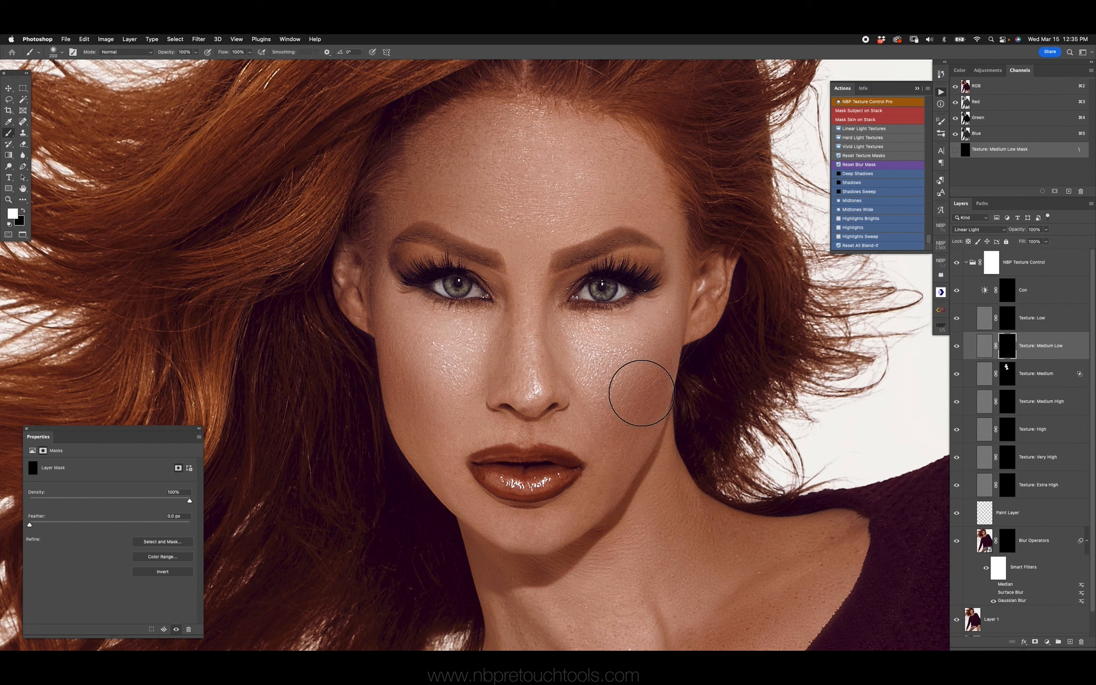
left_click(1007, 318)
mouse_move(622, 425)
left_mouse_down()
mouse_move(615, 450)
mouse_move(626, 444)
mouse_move(581, 502)
left_mouse_up()
left_click_drag(417, 398, 422, 410)
left_click_drag(495, 498, 514, 492)
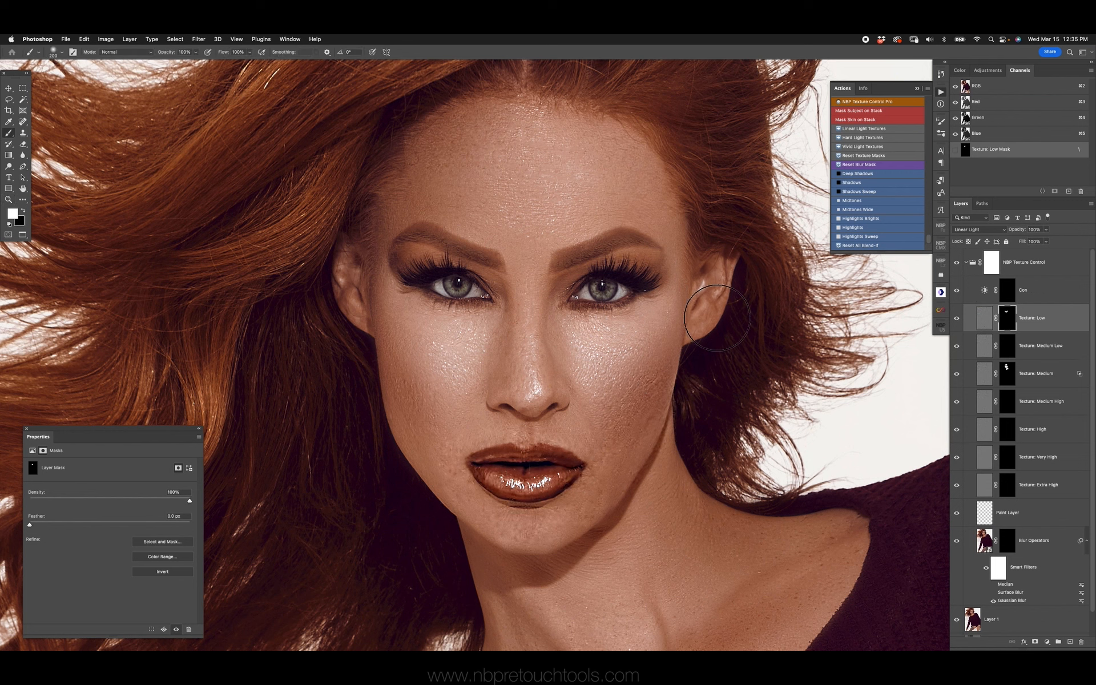
left_click(866, 185)
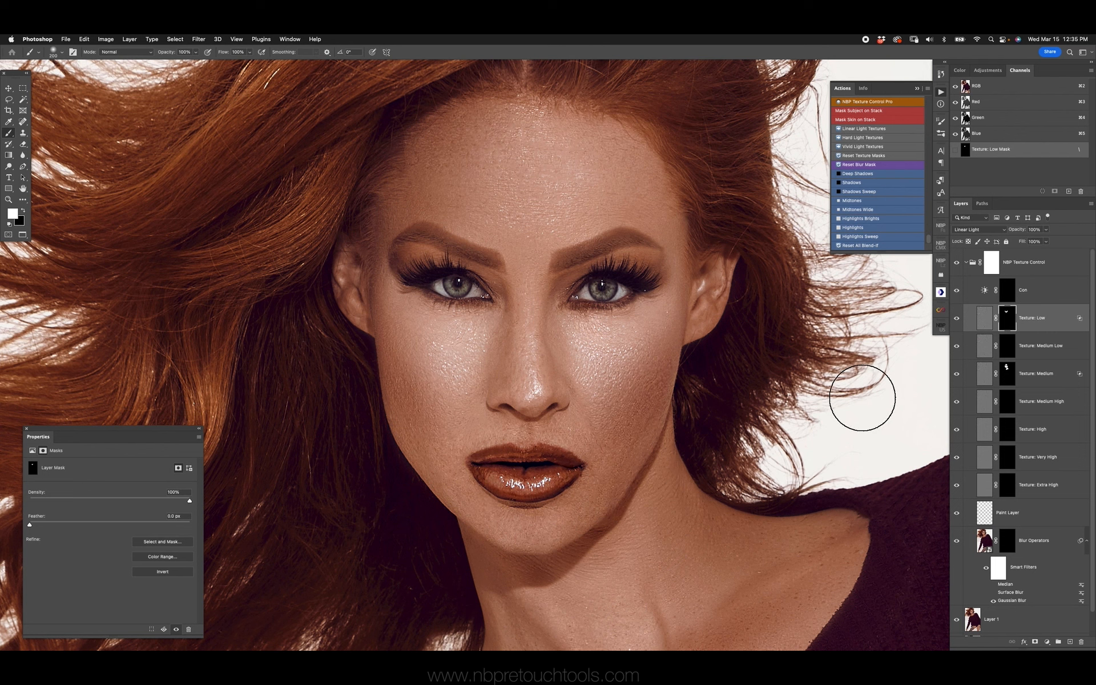
Compare the face with the NBP Texture Control group hidden and shown
left_click(957, 264)
left_click(957, 264)
left_click(957, 264)
left_click(957, 264)
Reset all Blend-If settings, the texture masks and the blur mask in the NBP Texture Control group
left_click(880, 246)
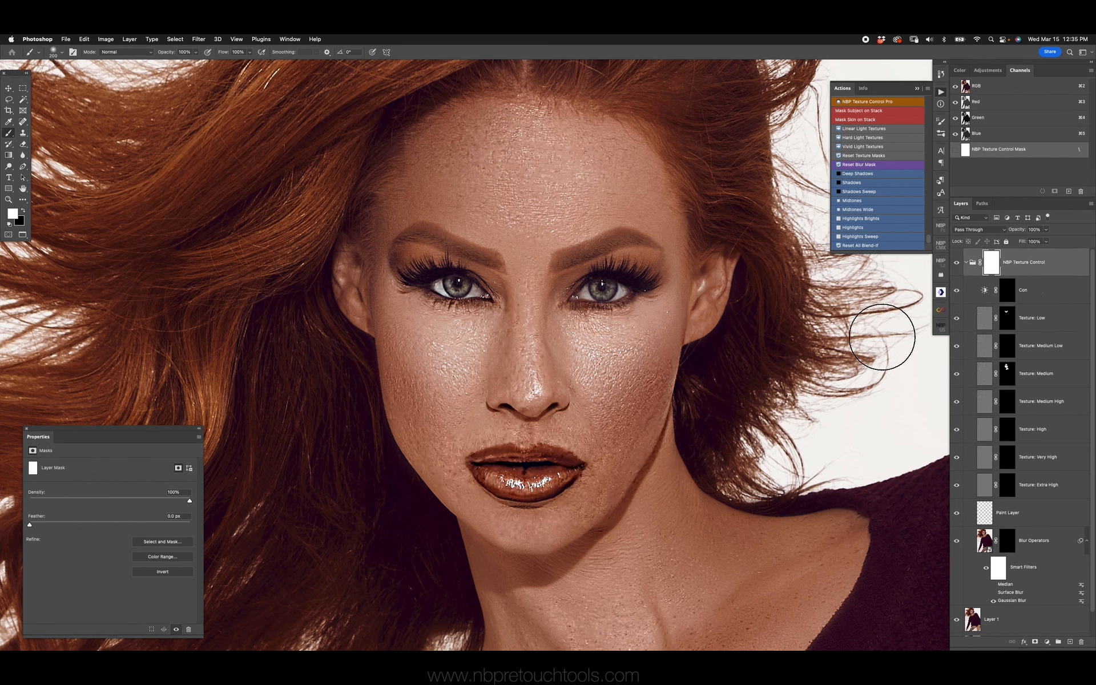
left_click(875, 165)
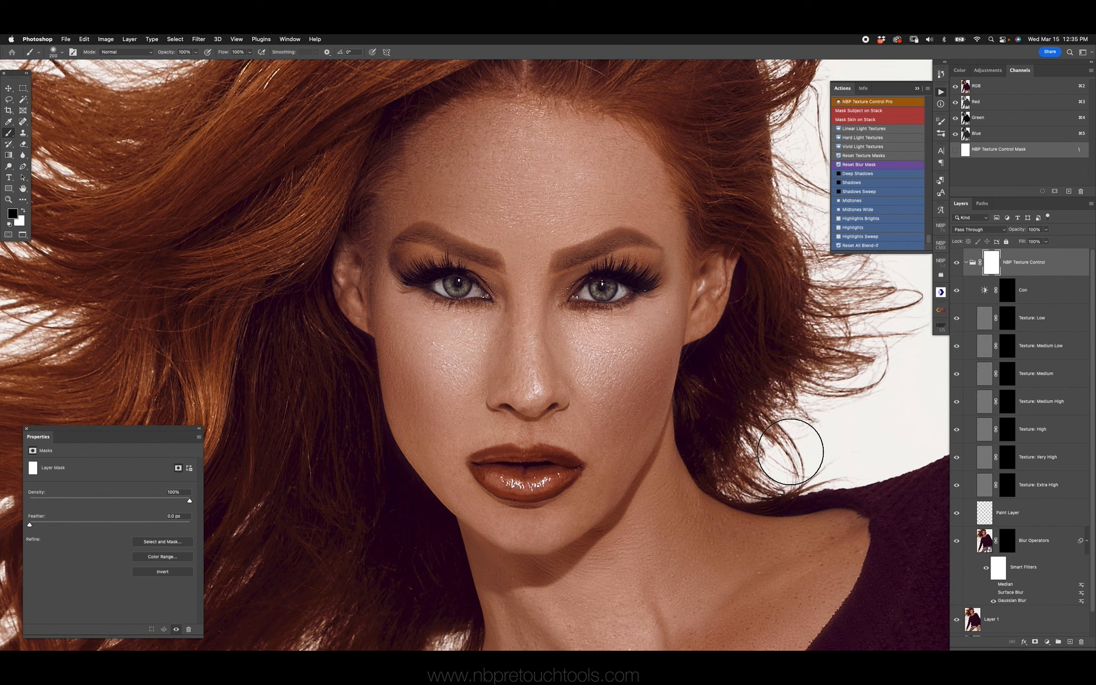
key("super+0")
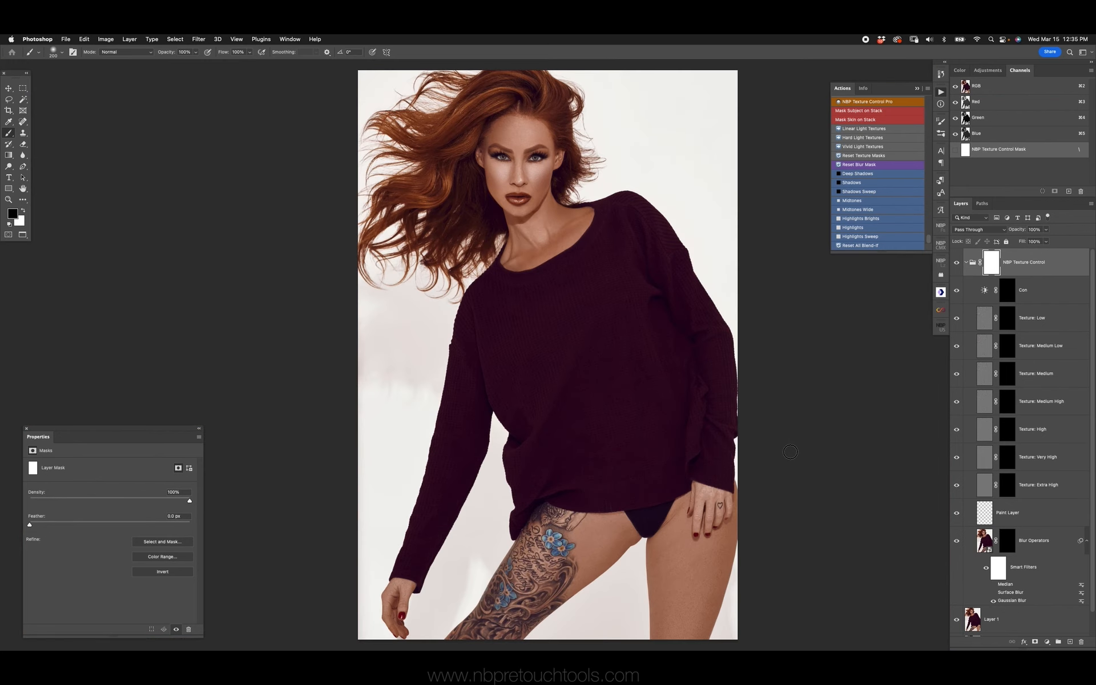